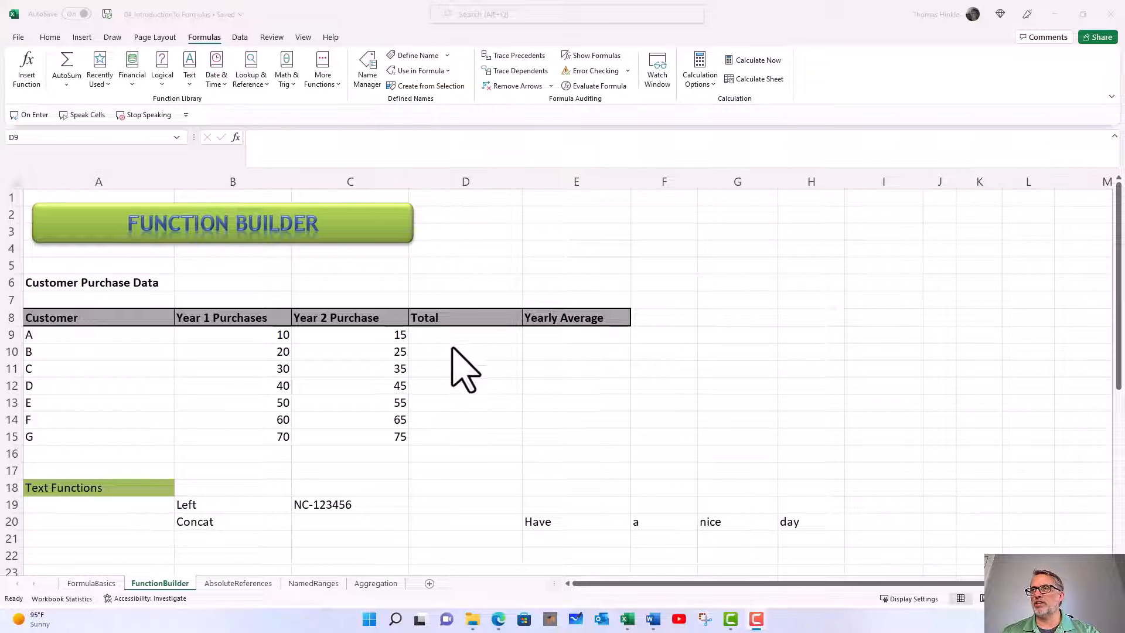
Start inserting a function in cell D9, the Total for customer A, and move the Insert Function dialog closer to the data
left_click(502, 335)
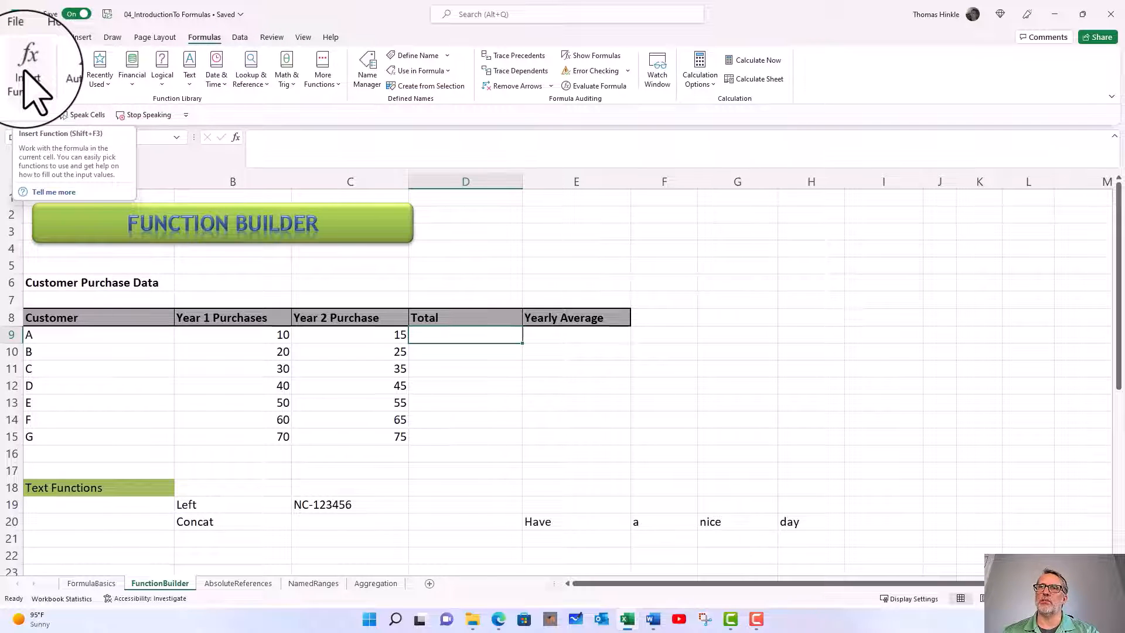
left_click(25, 71)
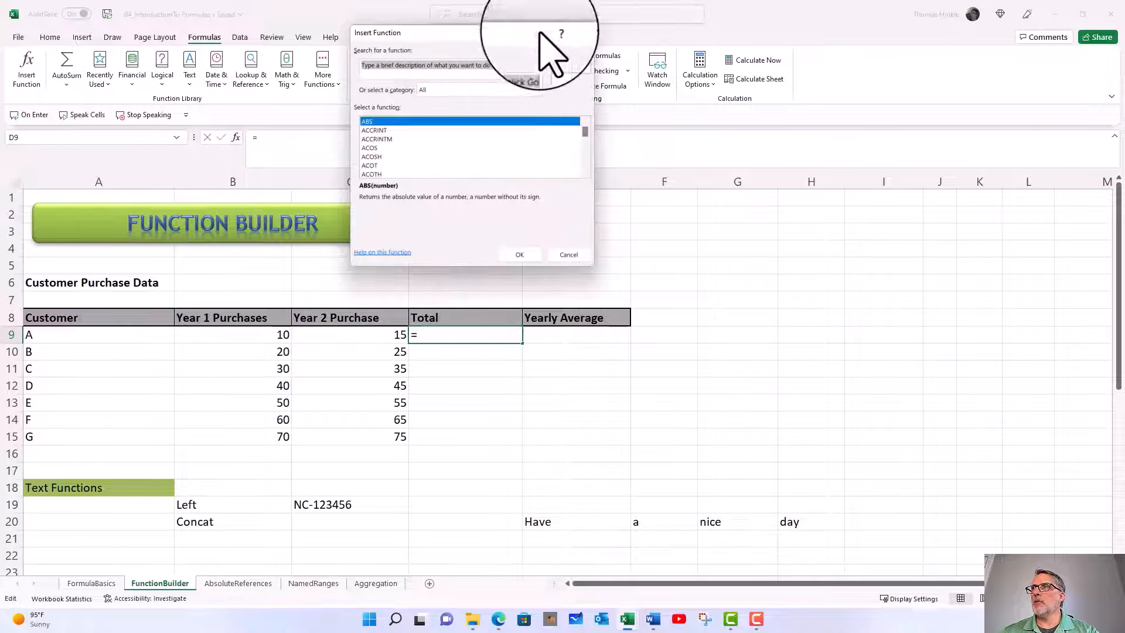
left_click_drag(522, 35, 565, 99)
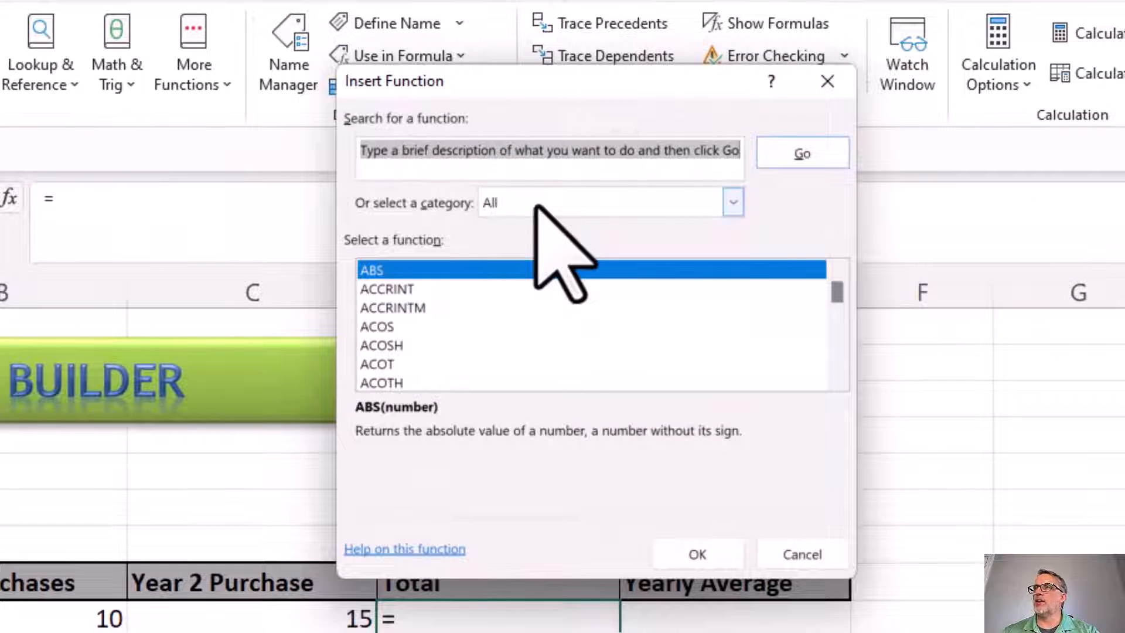
Browse the function categories, viewing the Lookup & Reference and Math & Trig function lists
left_click(732, 203)
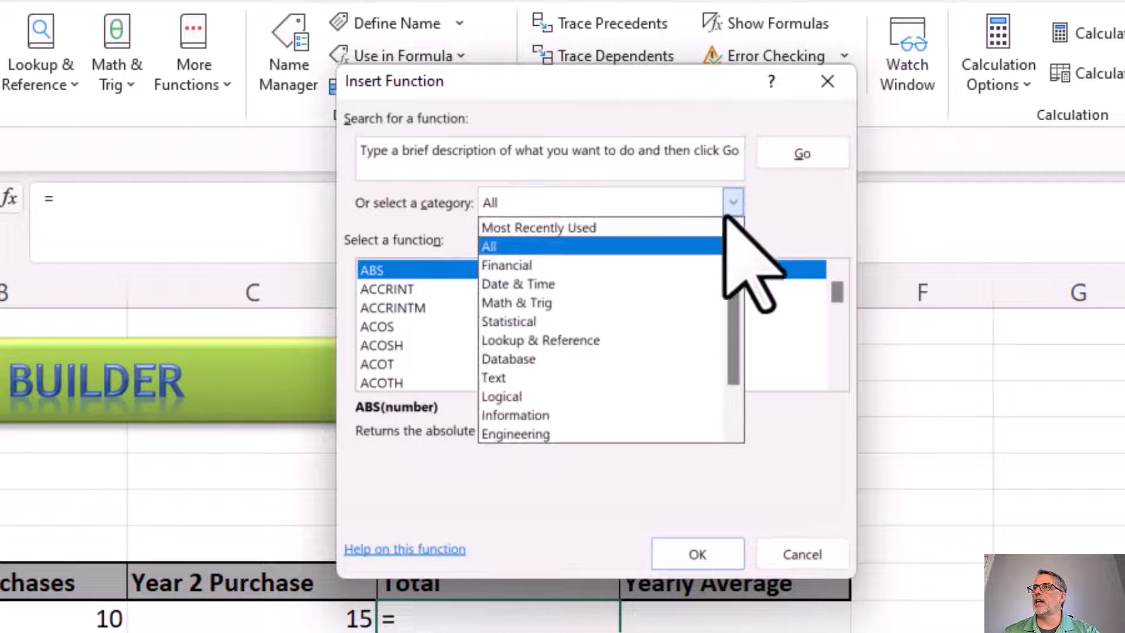
left_click(608, 340)
left_click(732, 203)
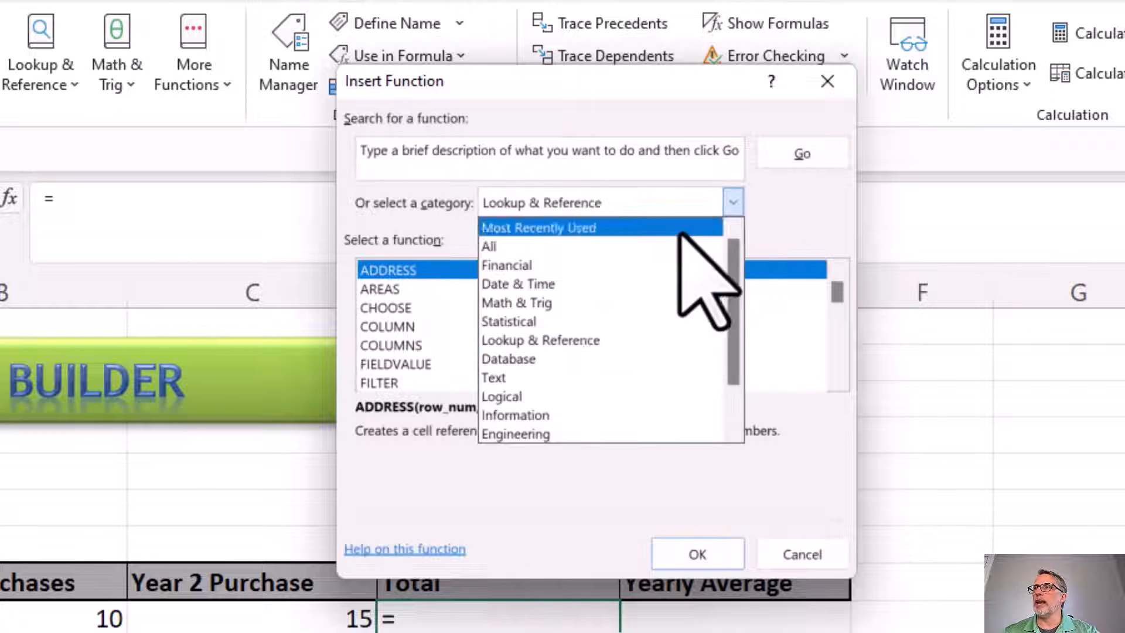
left_click(548, 302)
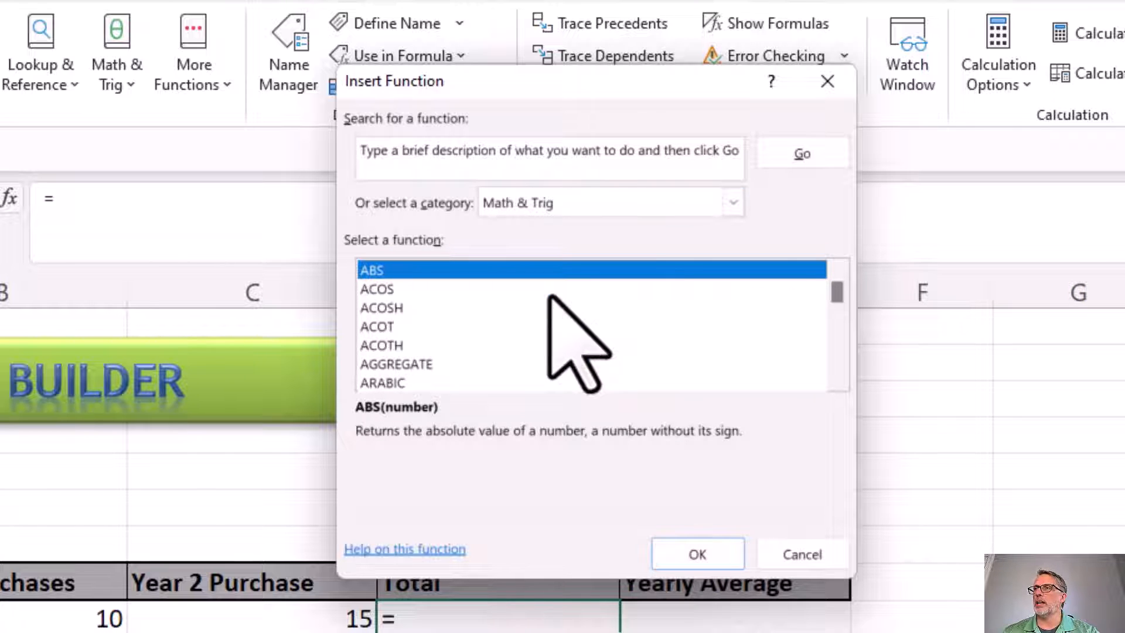
left_click(734, 202)
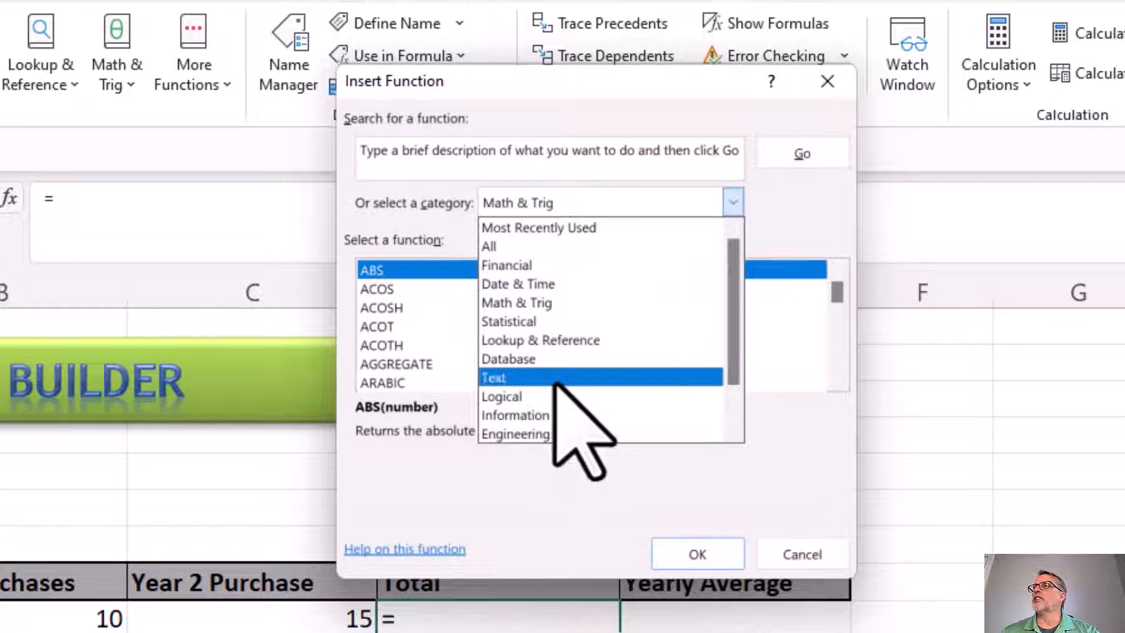
left_click(539, 304)
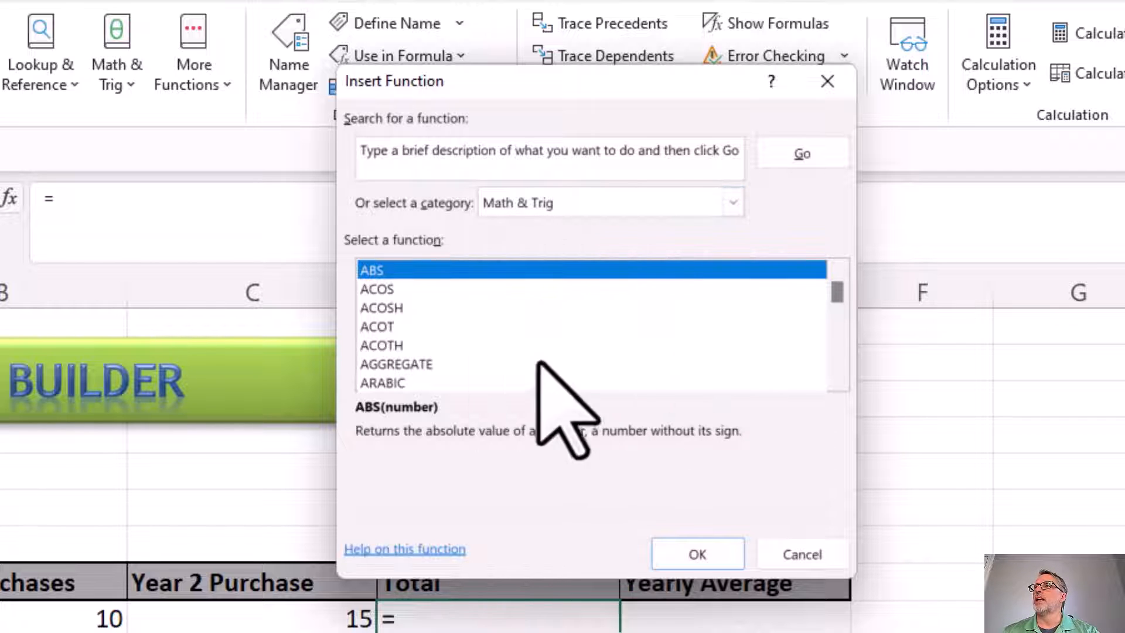
Review the descriptions of several Math & Trig functions, including ACOS, ACOSH, ACOTH, AGGREGATE, ATAN2 and ATANH
left_click(381, 289)
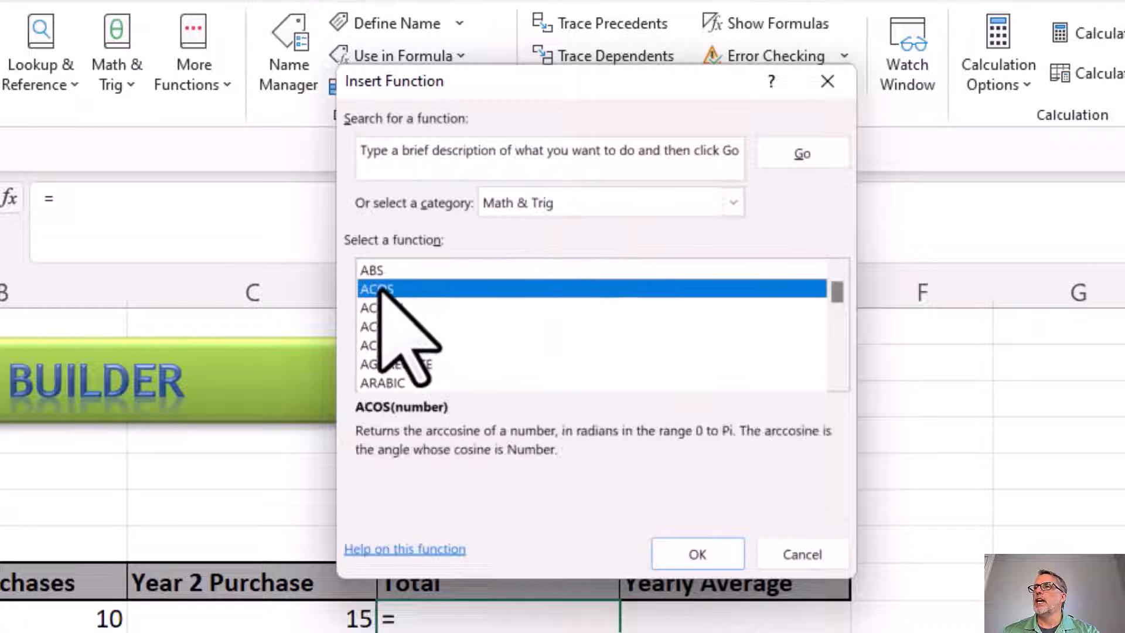
left_click(381, 308)
left_click(379, 344)
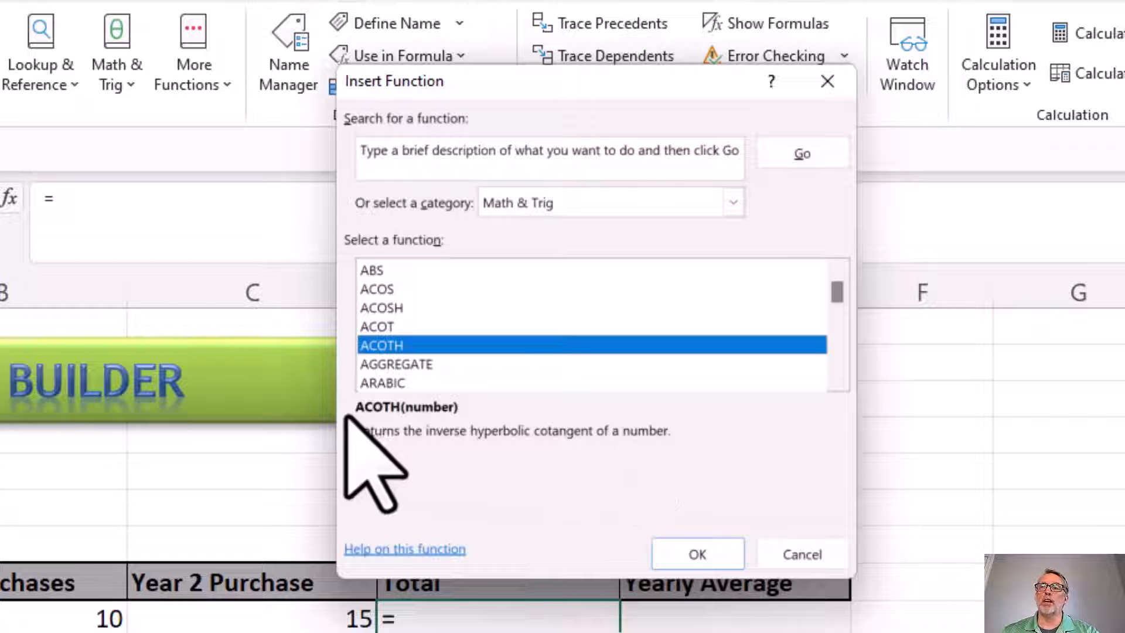
left_click(396, 361)
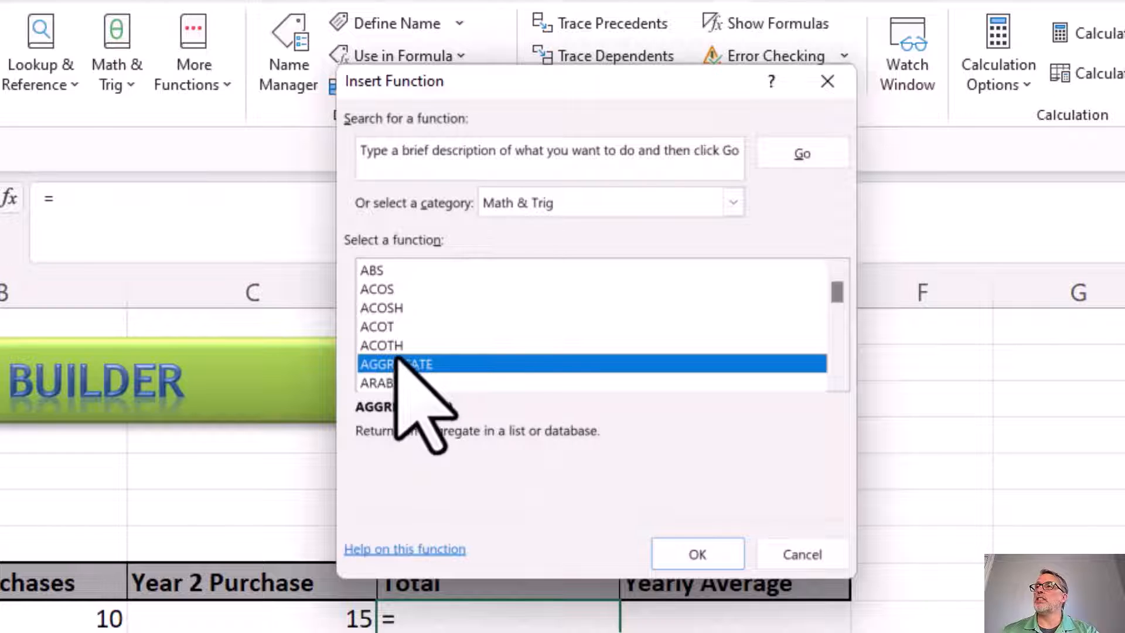
scroll(398, 358, "down", 2)
left_click(378, 307)
left_click(375, 345)
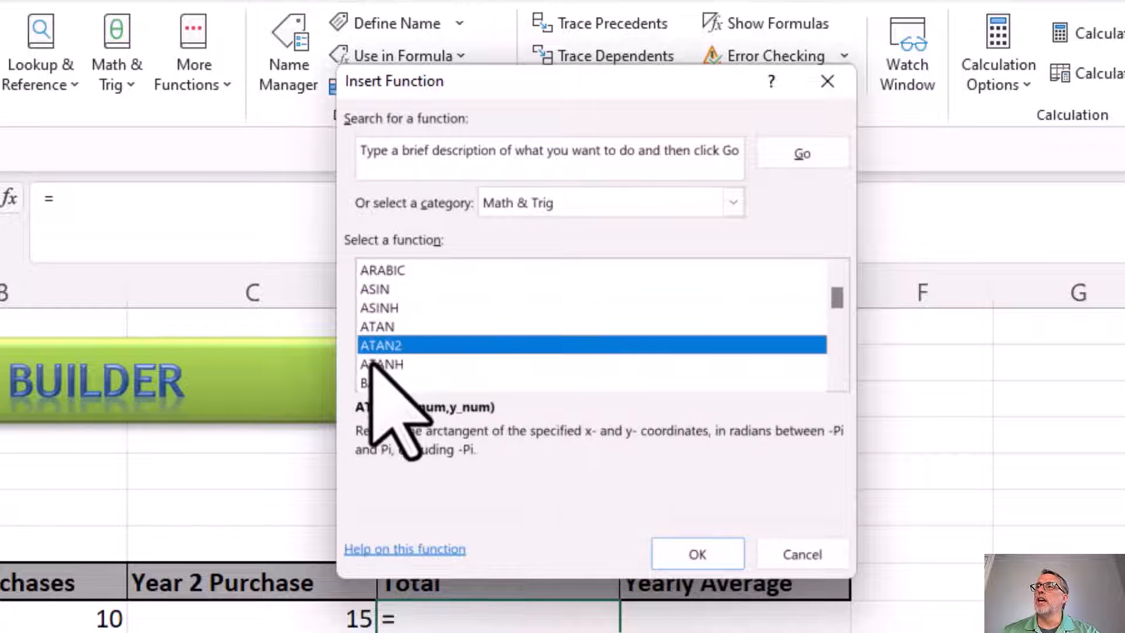
left_click(412, 363)
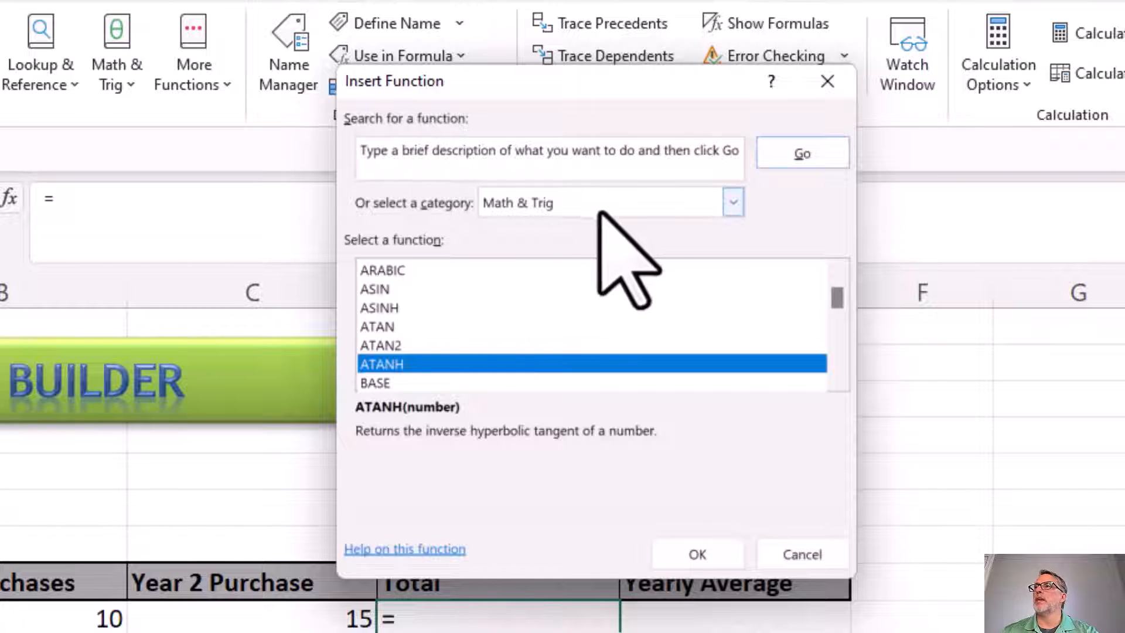
Switch the function category to All, search for "sum" and choose the SUM function for cell D9
left_click(632, 206)
left_click(557, 246)
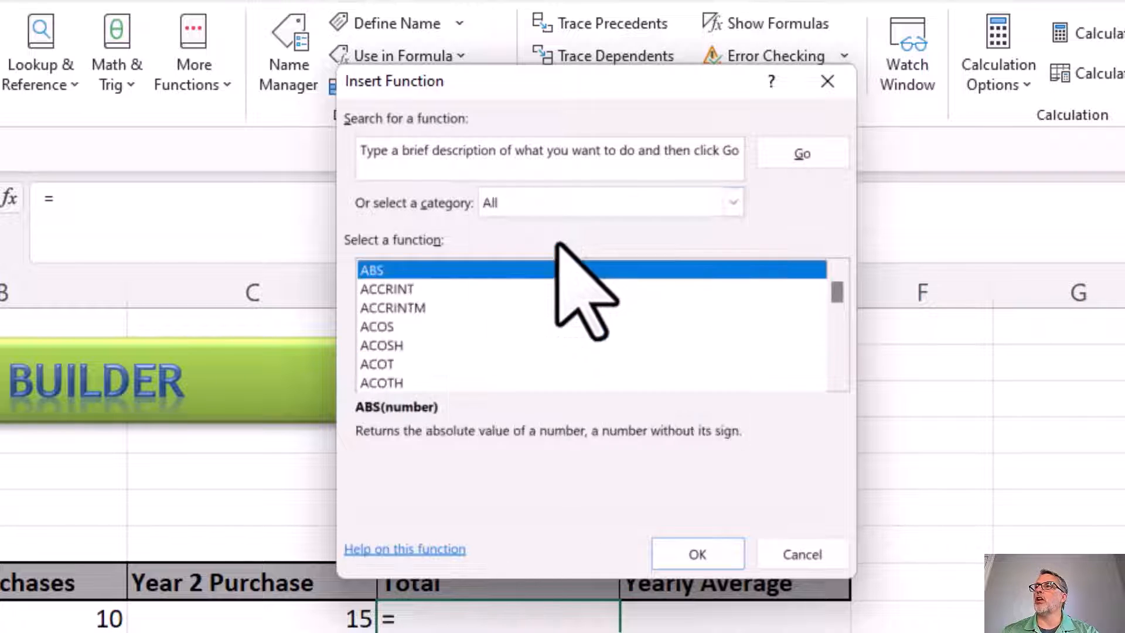
left_click(522, 159)
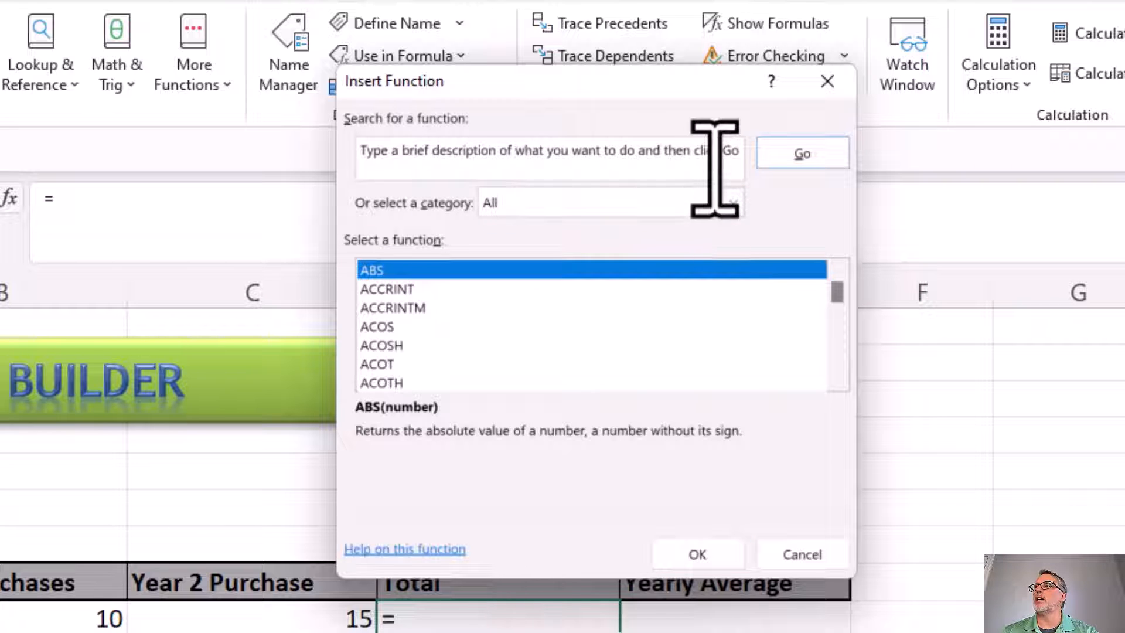
left_click_drag(716, 175, 211, 120)
type("sum")
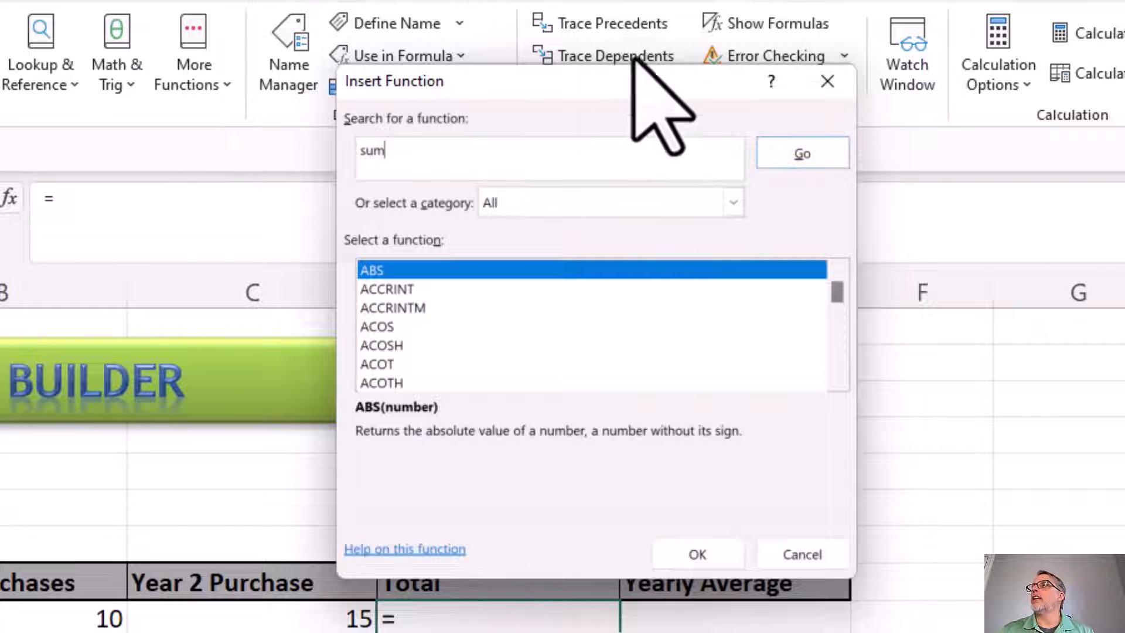
left_click(780, 156)
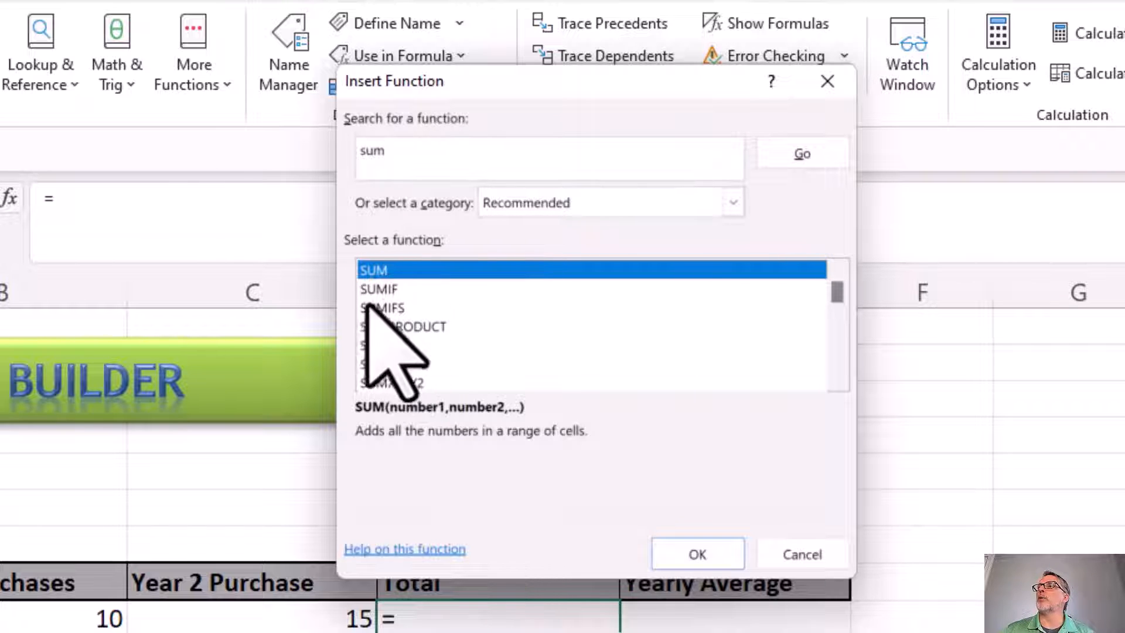
double_click(375, 269)
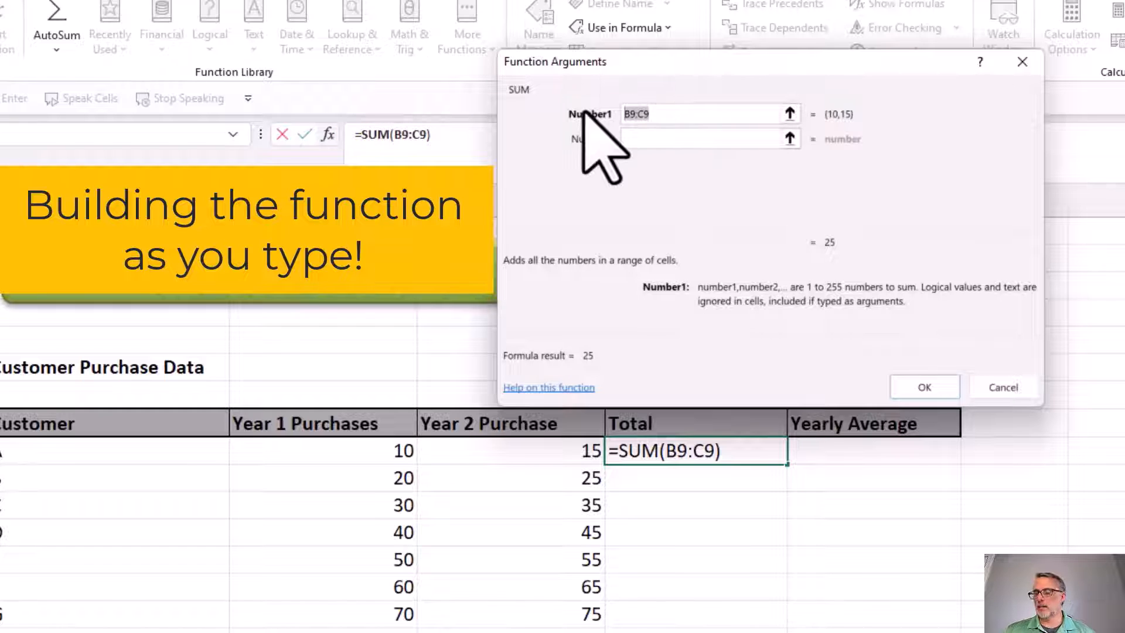
Replace the suggested Number1 argument with the range B9:C9 and insert the SUM formula in D9
key("Delete")
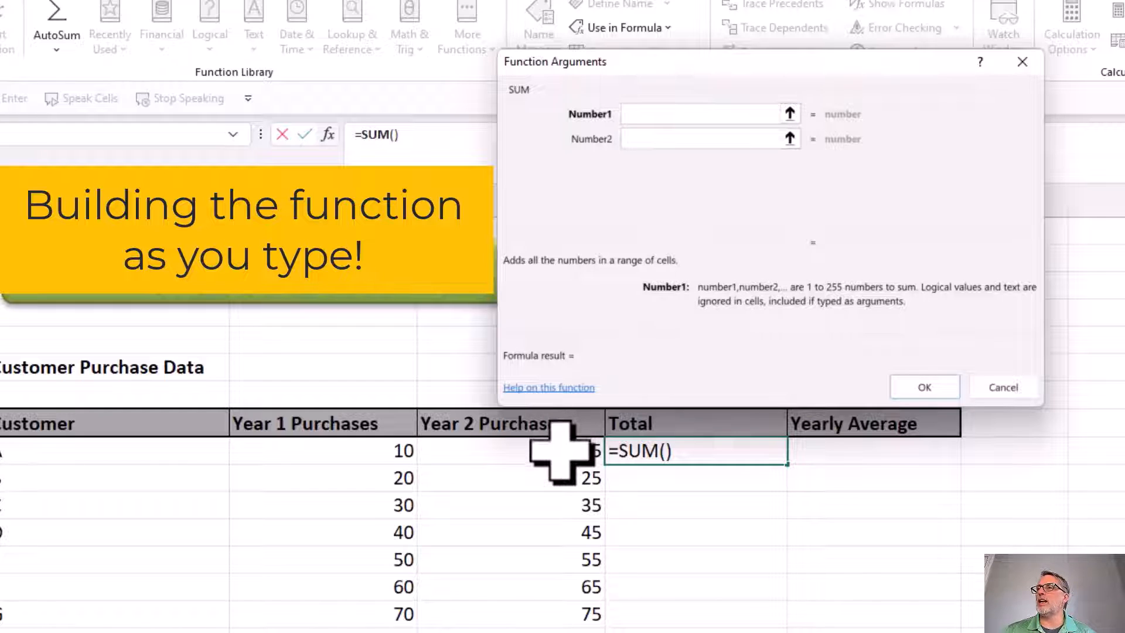
left_click_drag(561, 451, 371, 452)
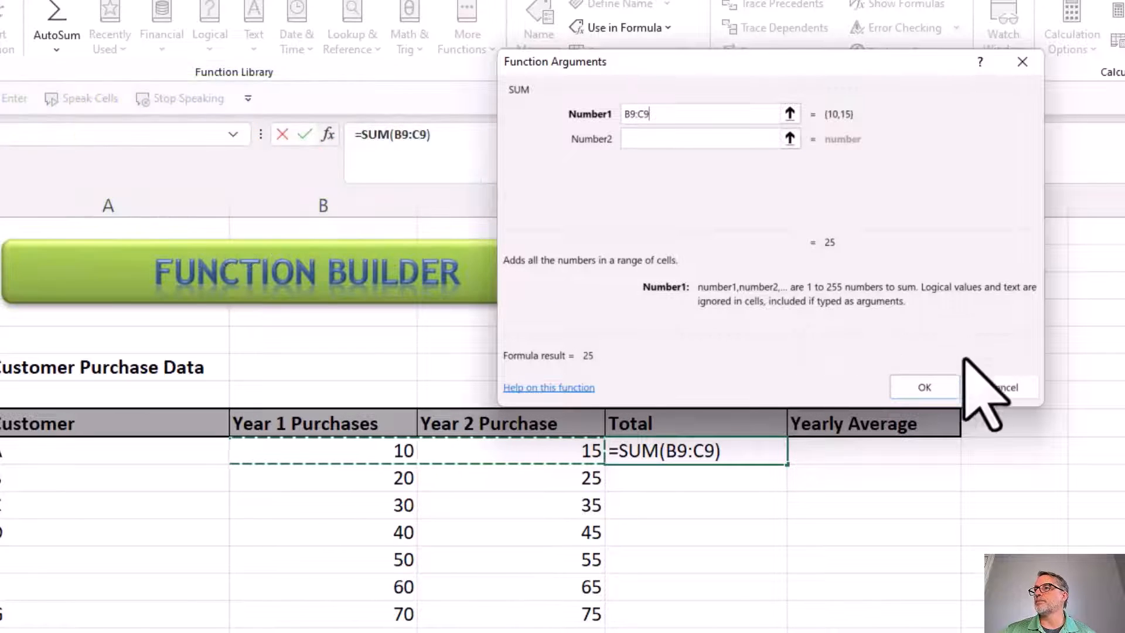
left_click(932, 388)
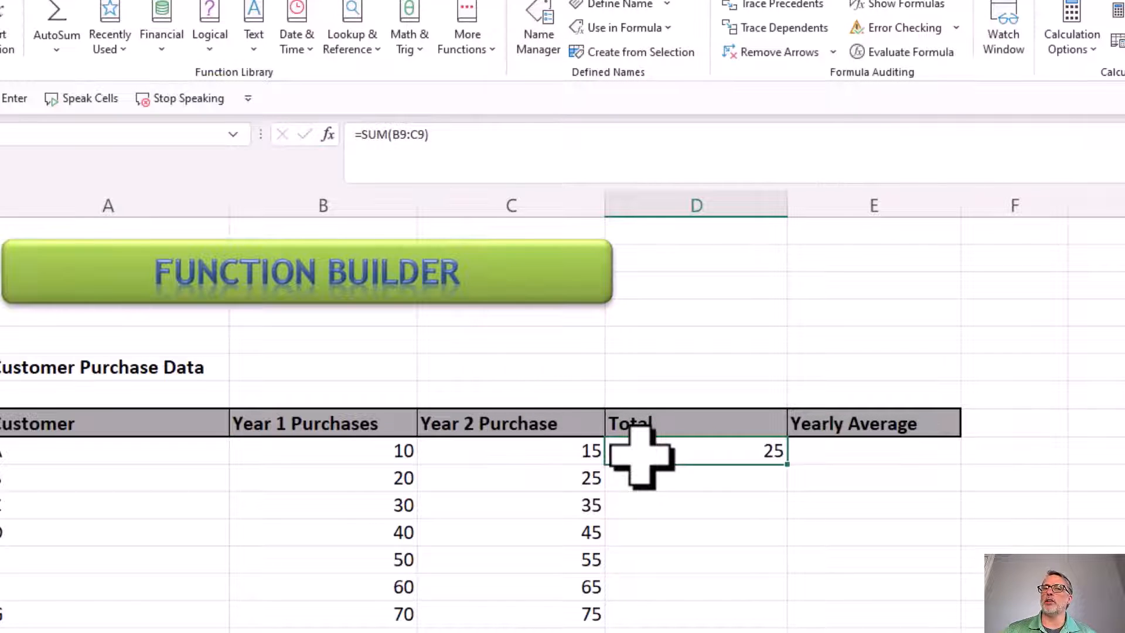
Search all functions for "average" and choose the AVERAGE function for cell E9, customer A's Yearly Average
left_click(844, 454)
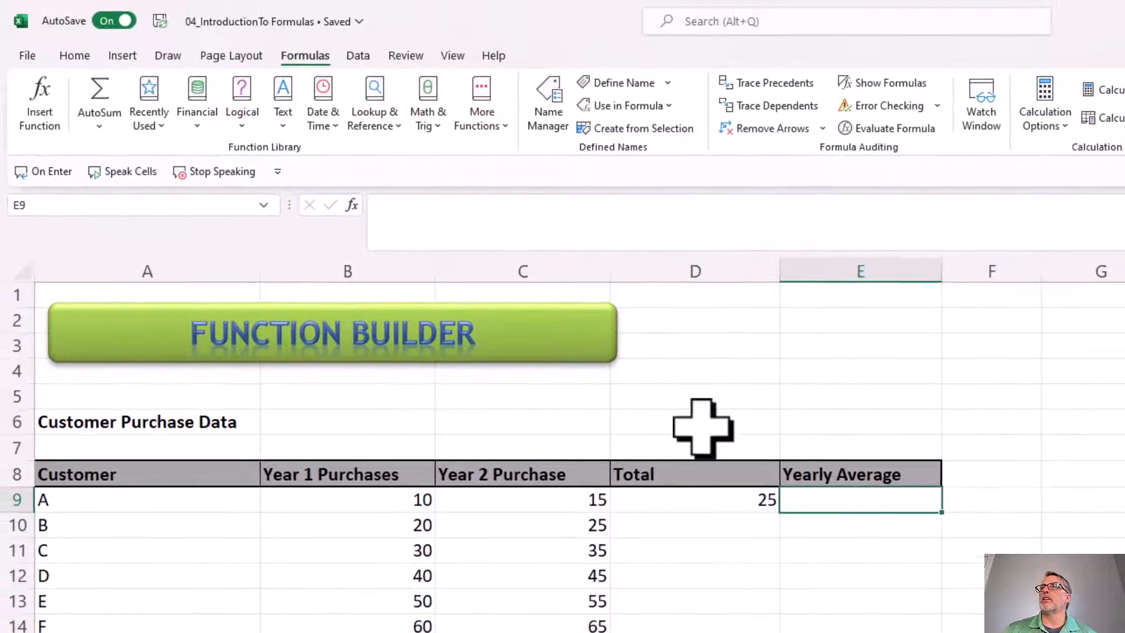
left_click(39, 112)
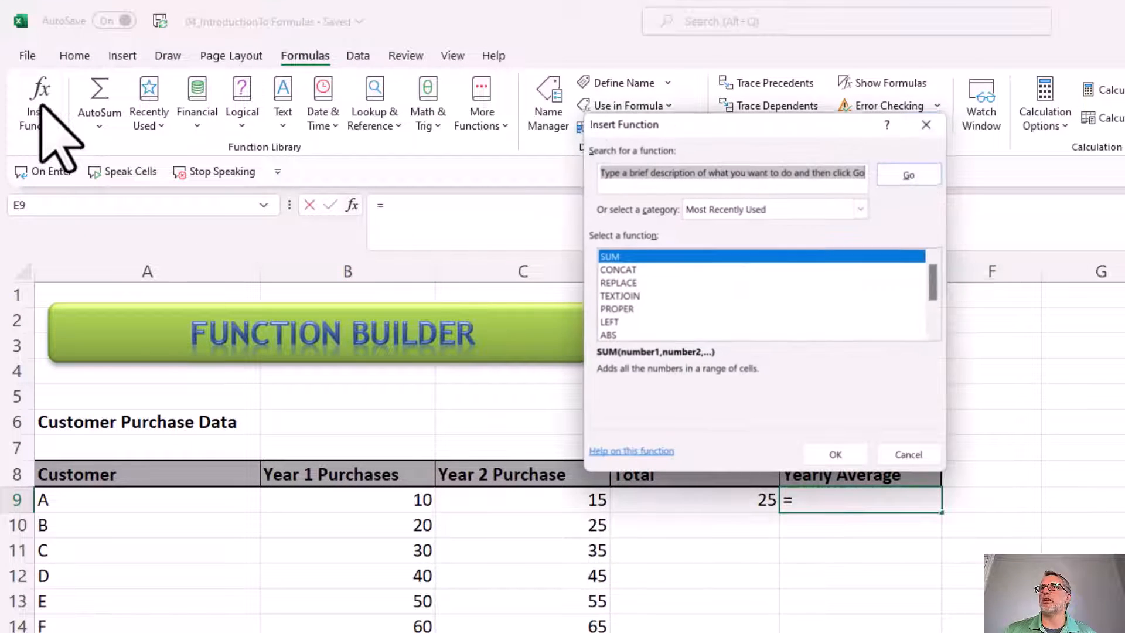
left_click(749, 209)
left_click(734, 239)
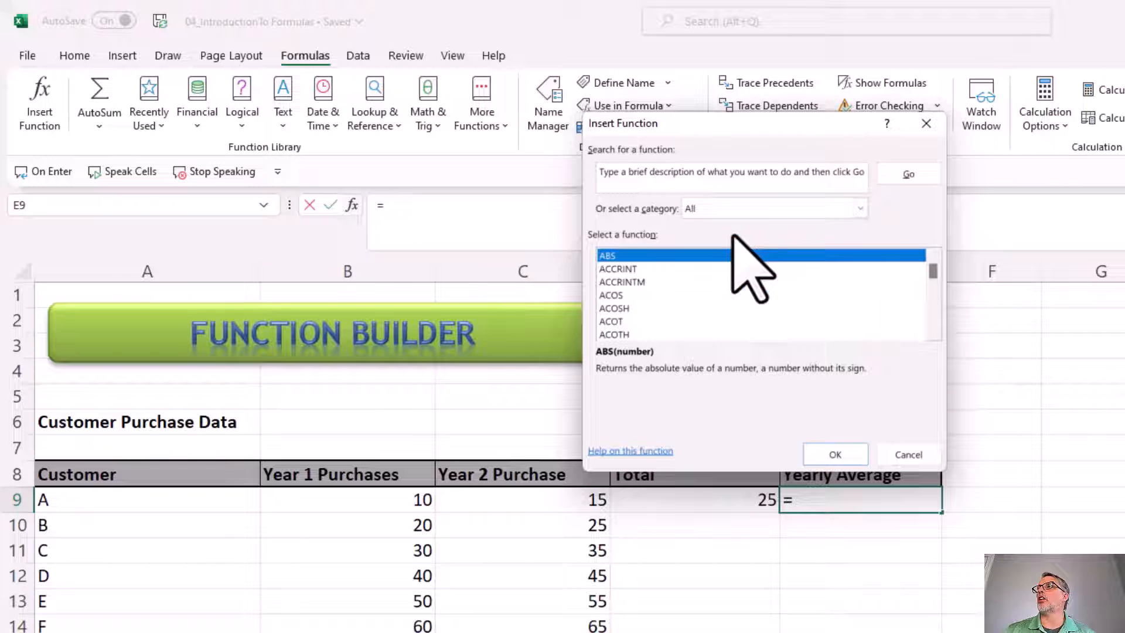
left_click(727, 176)
left_click(772, 186)
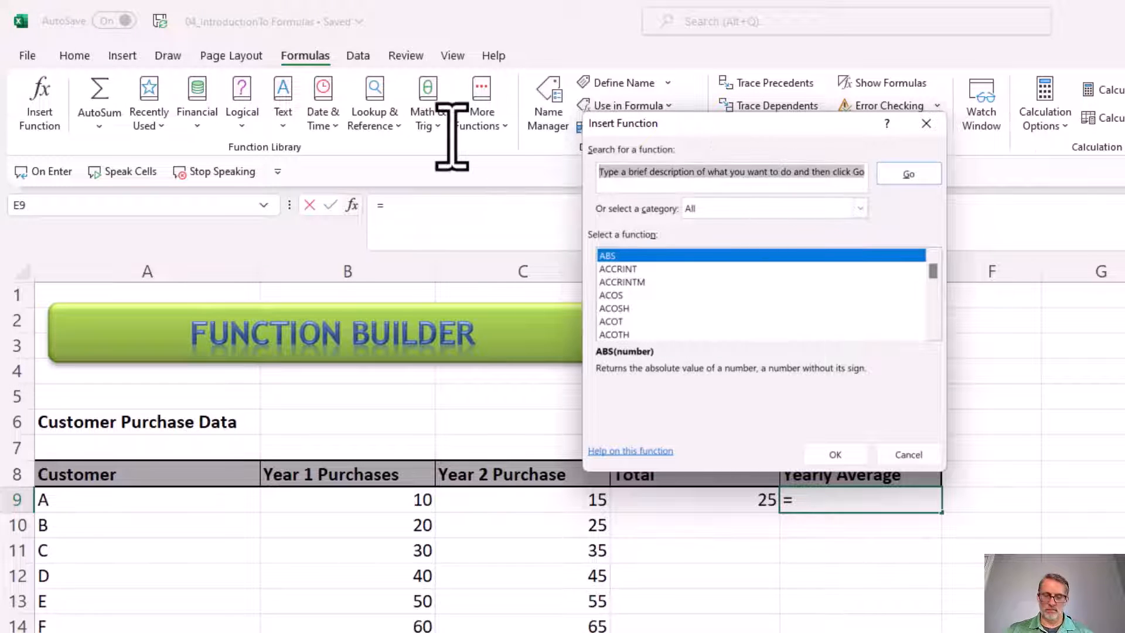
type("average")
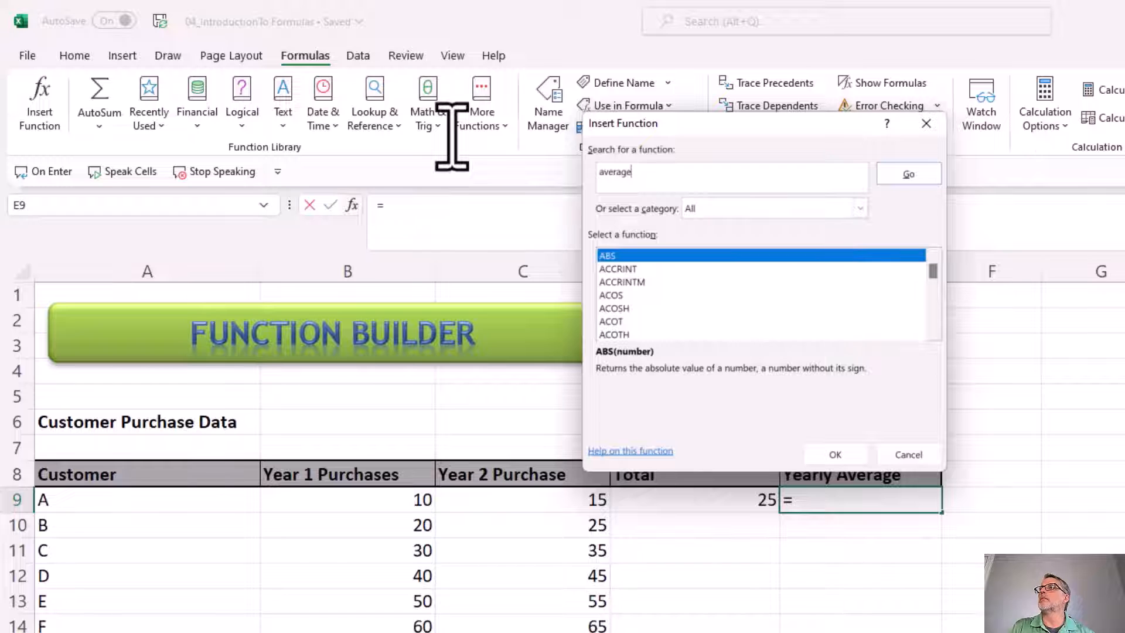
key("Return")
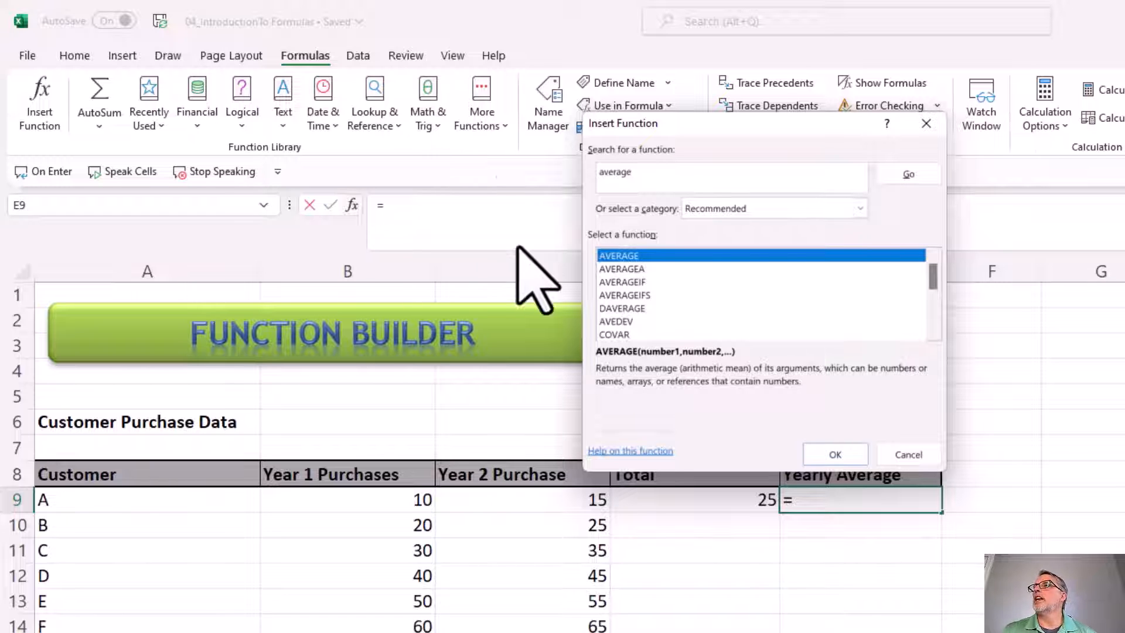
double_click(645, 258)
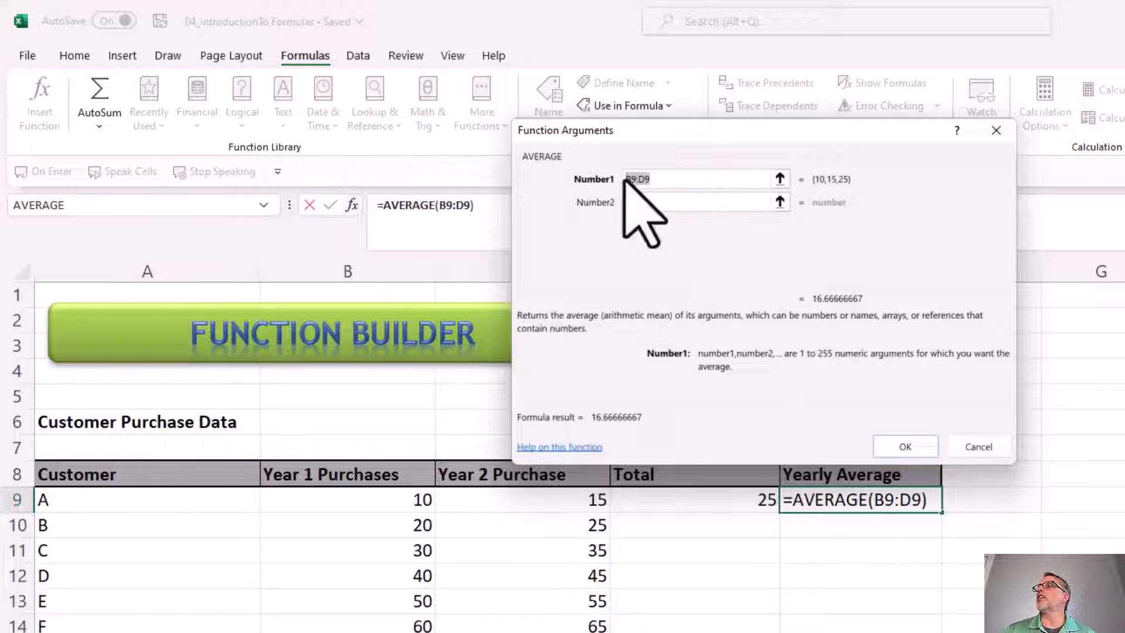
Set the AVERAGE function's Number1 argument to B9:C9, excluding the Total, and insert the formula in E9
left_click(683, 181)
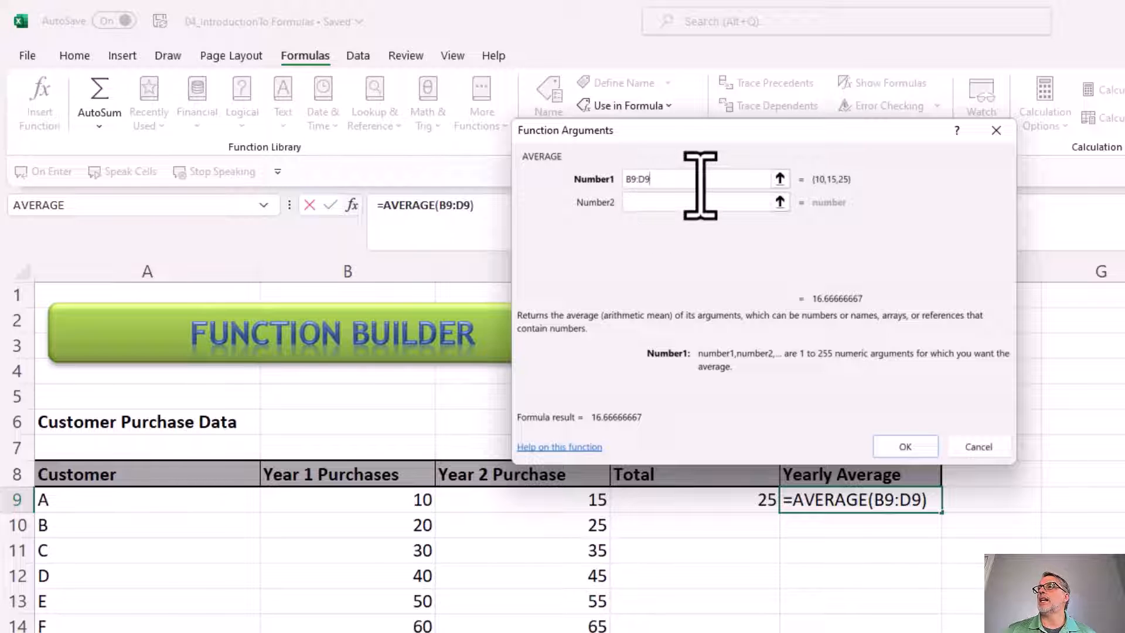
left_click_drag(700, 180, 572, 216)
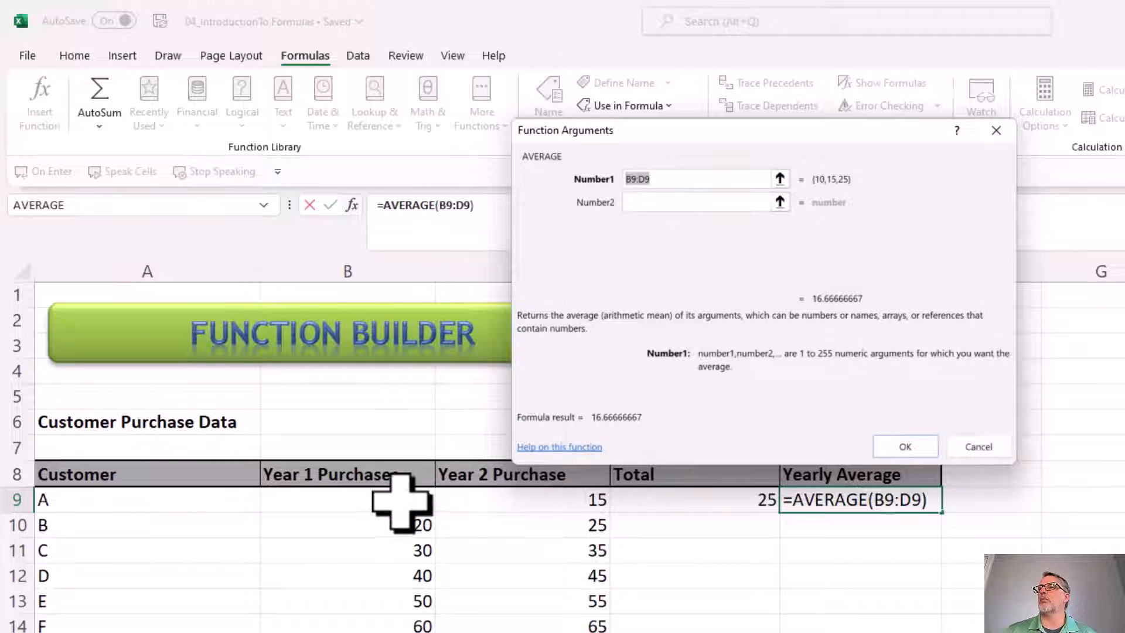
left_click_drag(397, 502, 510, 505)
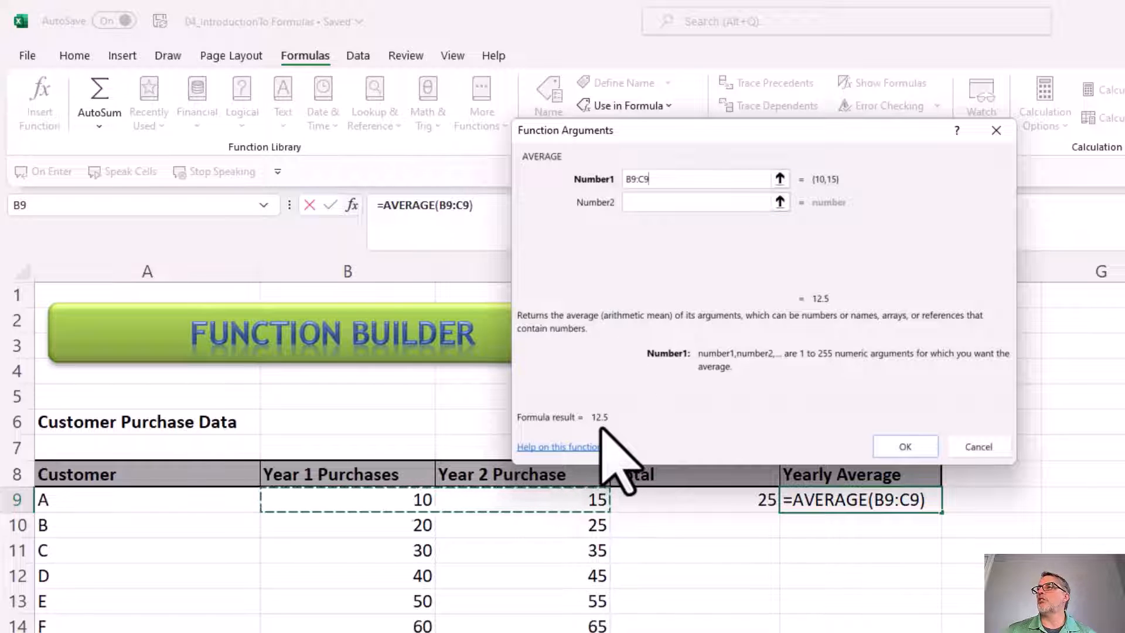
left_click(905, 451)
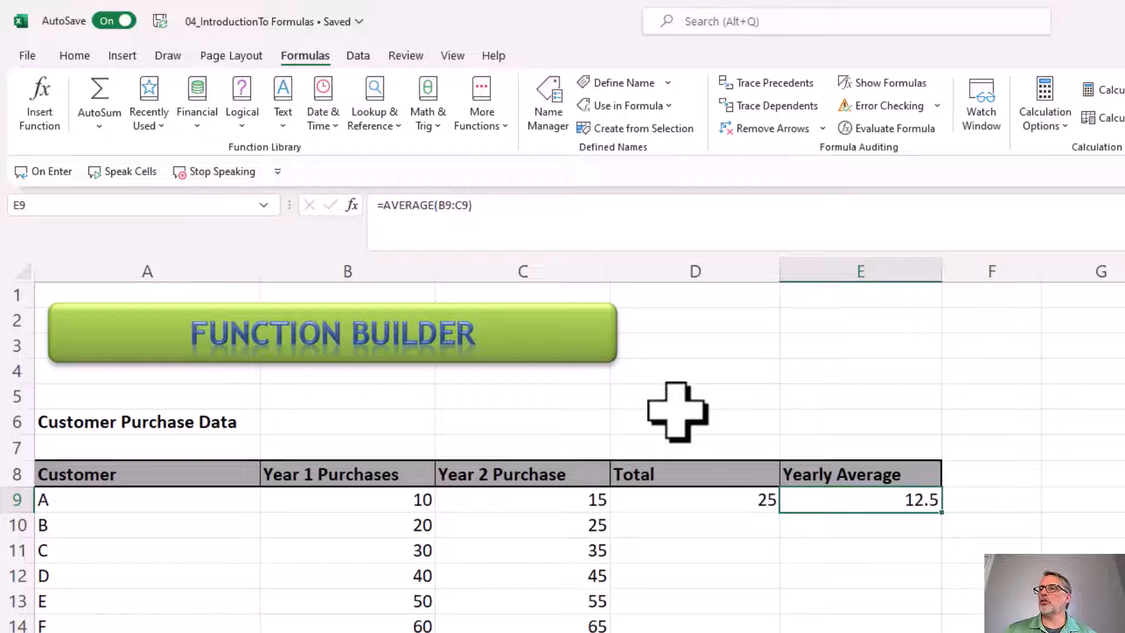
Search for the function "left" and choose LEFT for cell D19 in the Text Functions section
scroll(676, 412, "down", 3)
scroll(676, 412, "down", 2)
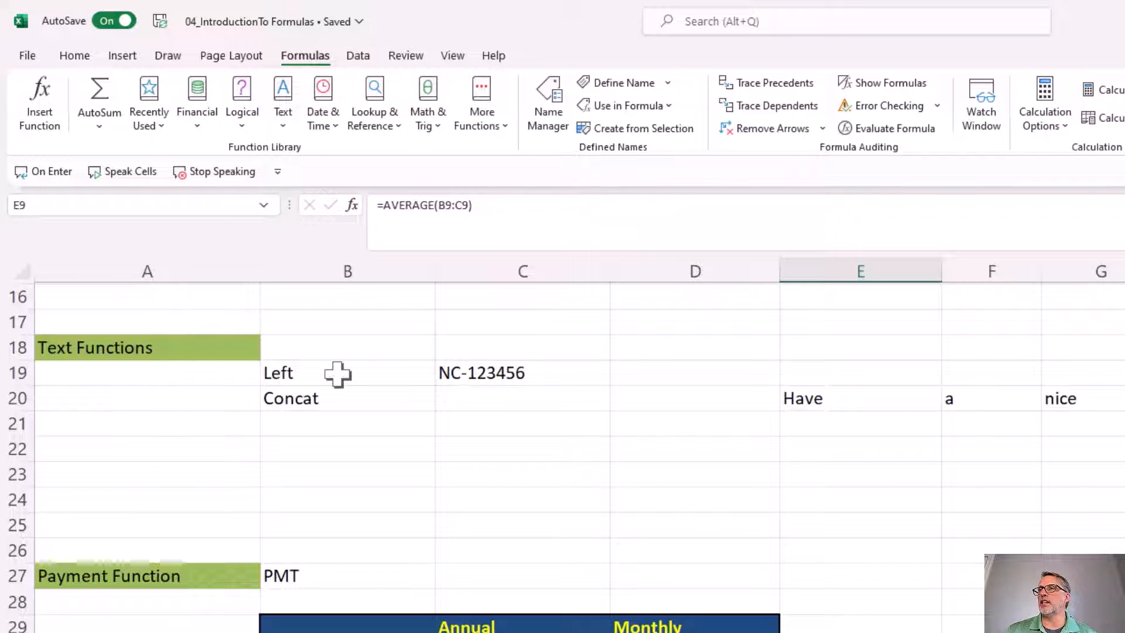
left_click(532, 373)
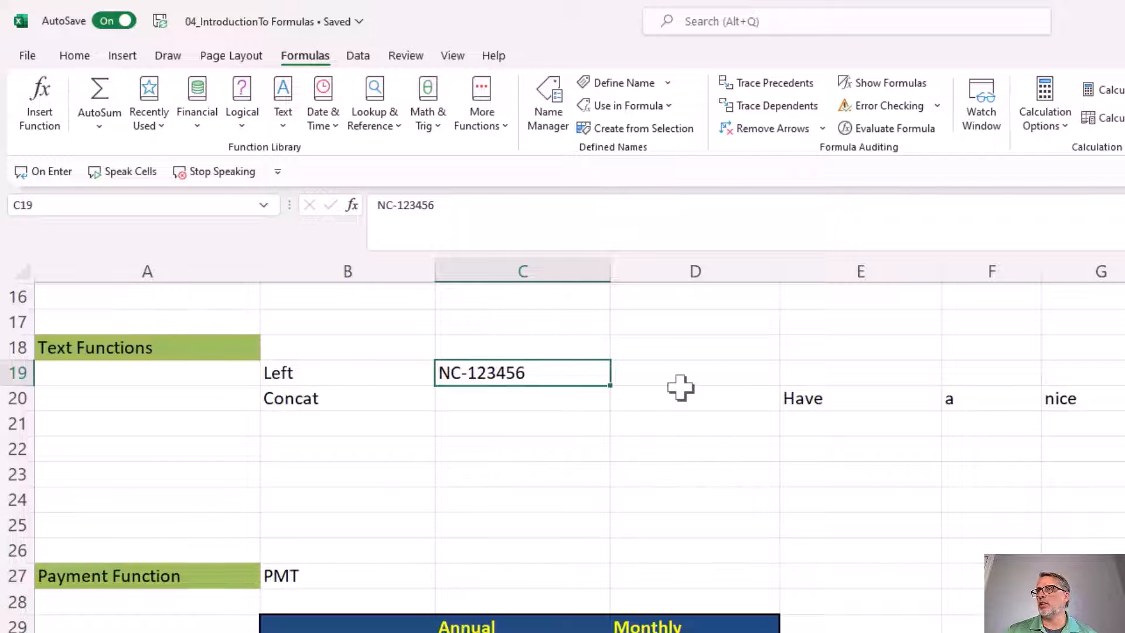
left_click(681, 378)
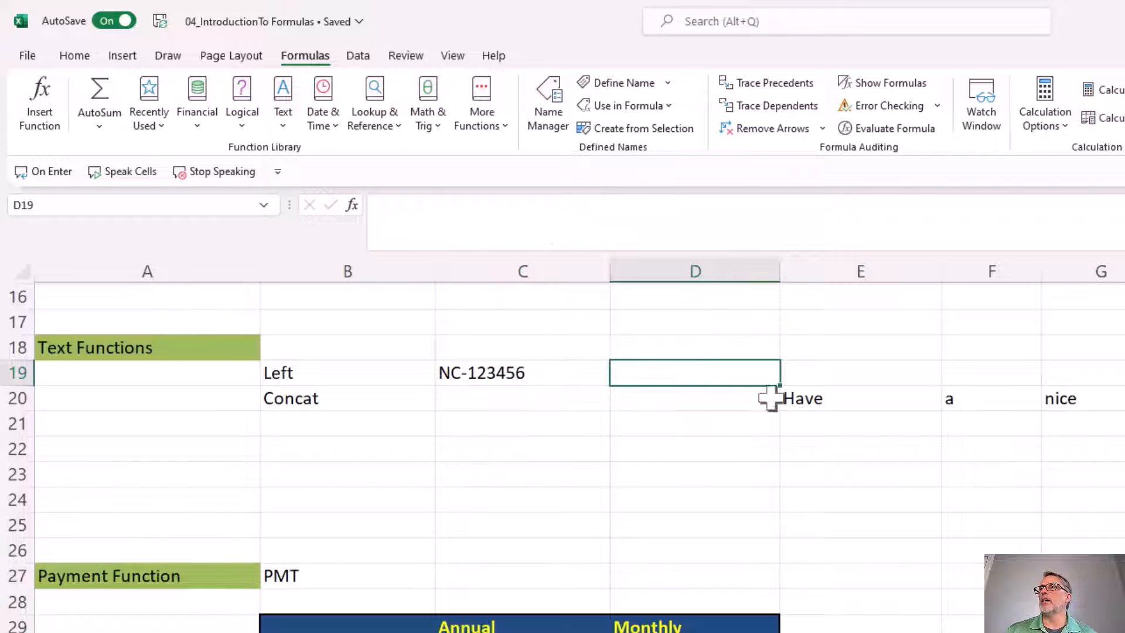
left_click(352, 204)
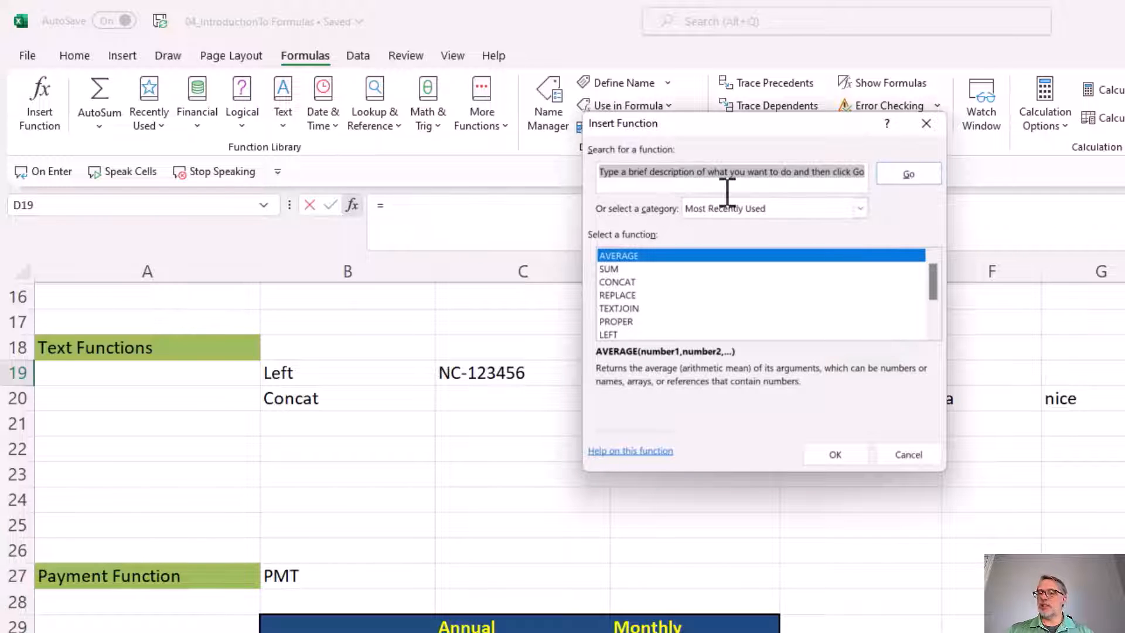
key("BackSpace")
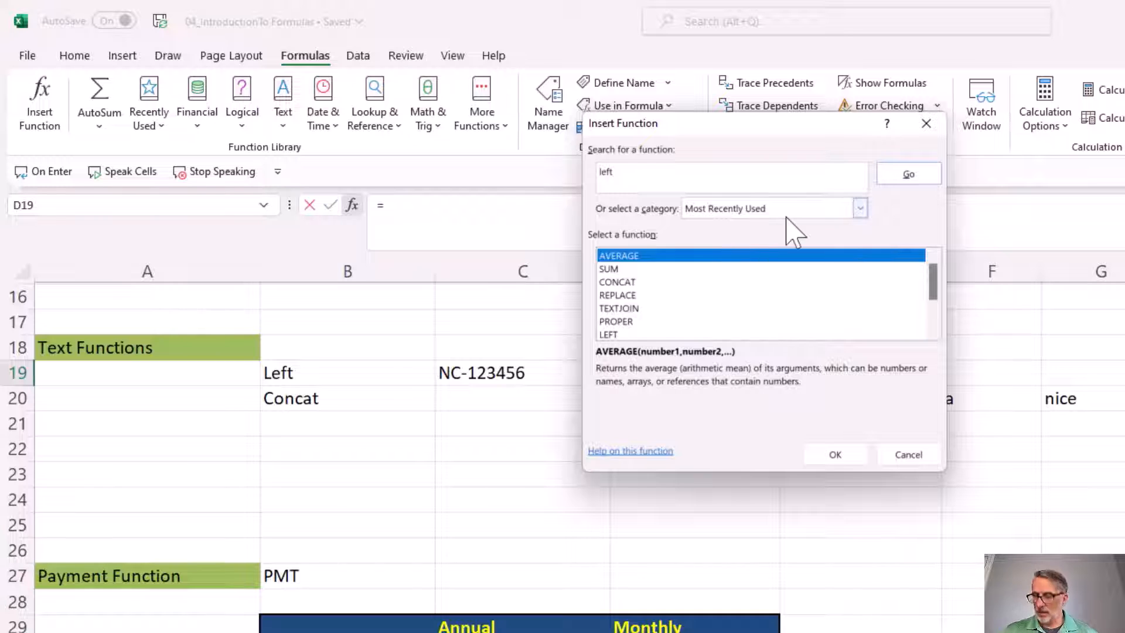
key("Return")
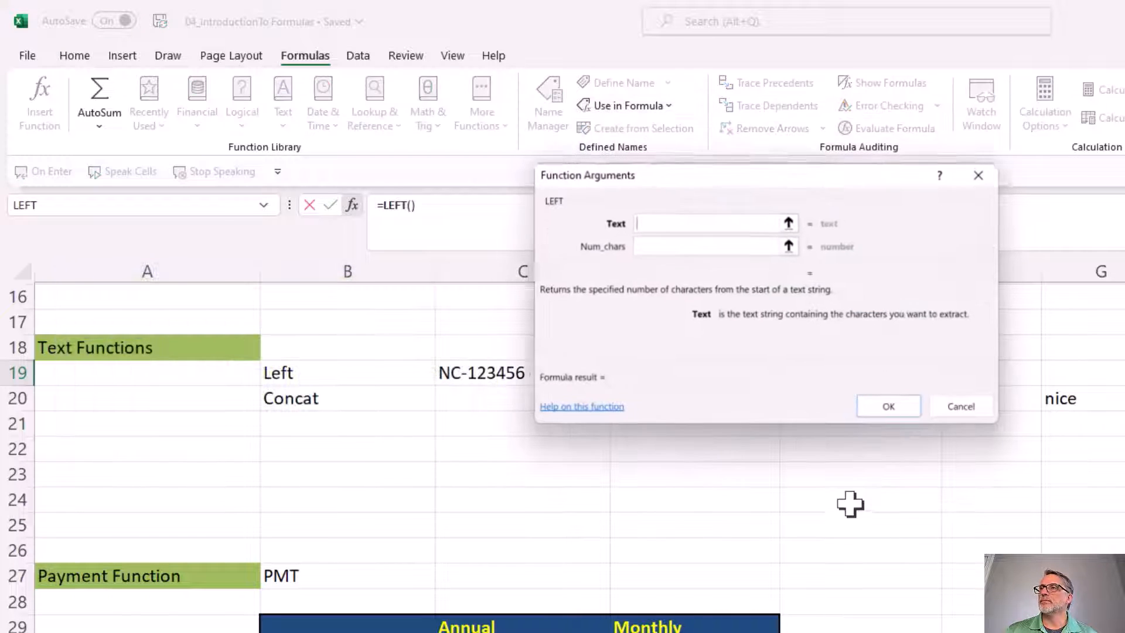
left_click(845, 451)
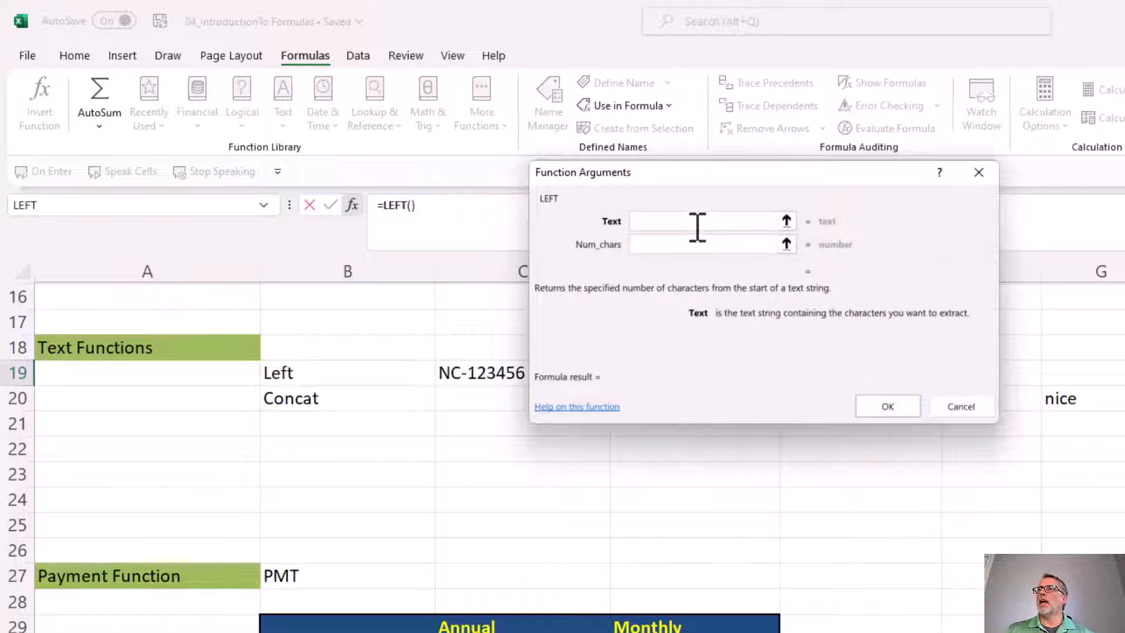
Set the LEFT function's Text argument to C19 and Num_chars to 2, and insert the formula in D19
left_click(478, 370)
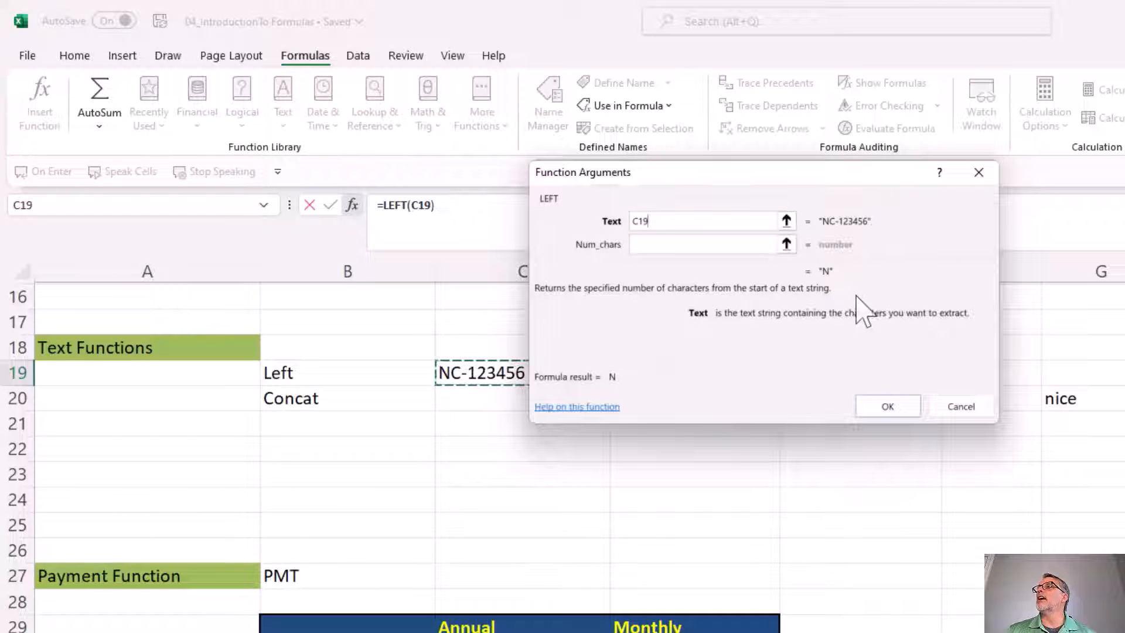
left_click(674, 245)
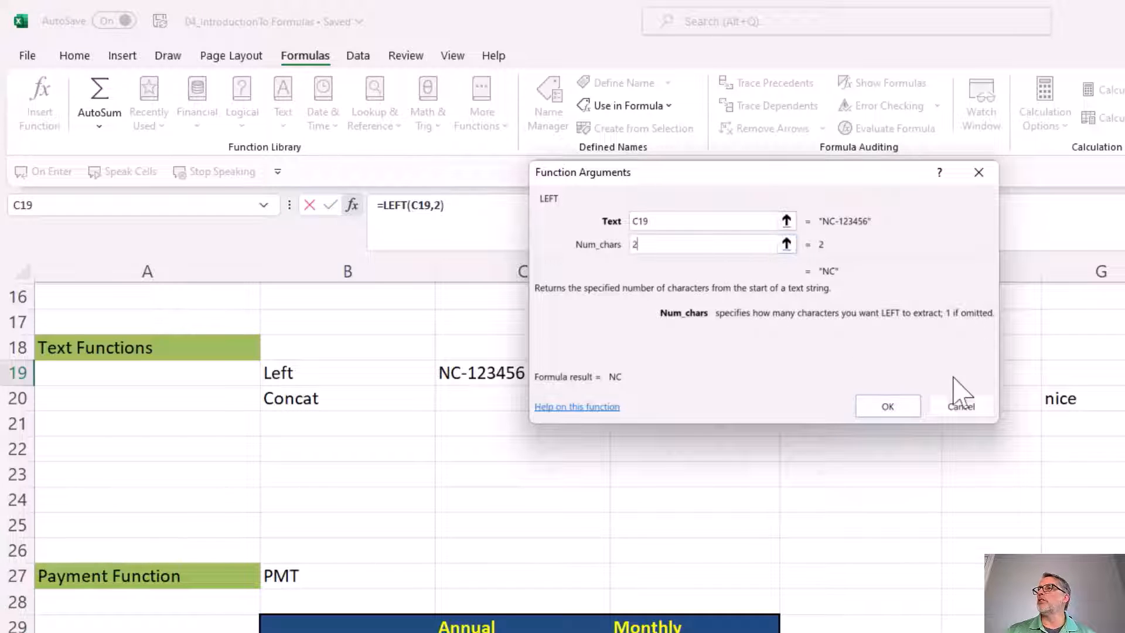
left_click(897, 409)
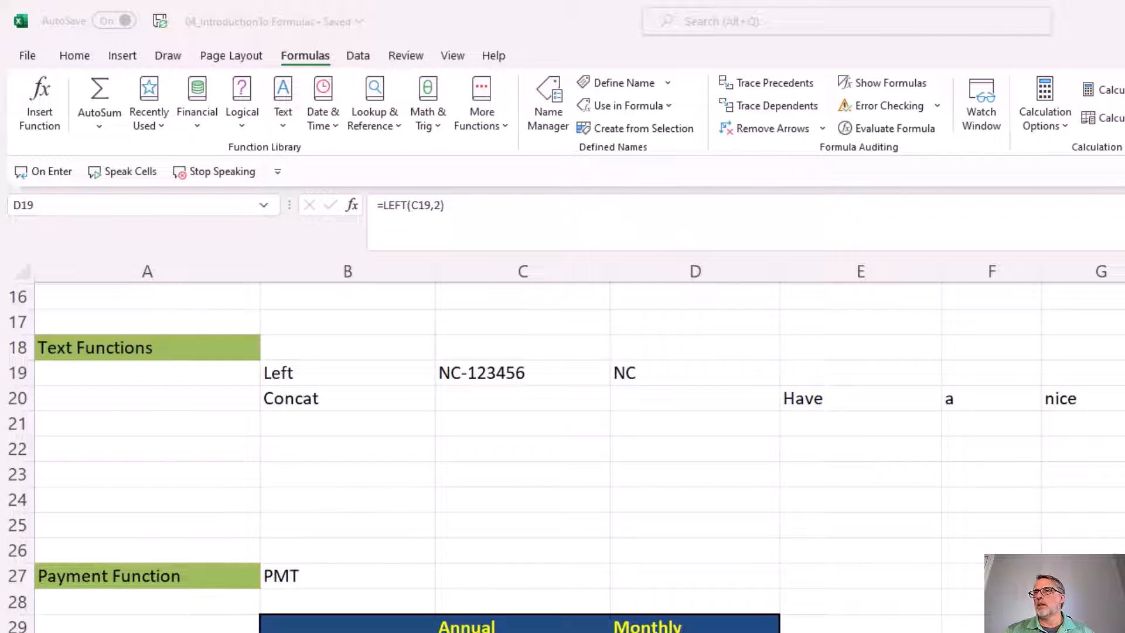
left_click(552, 395)
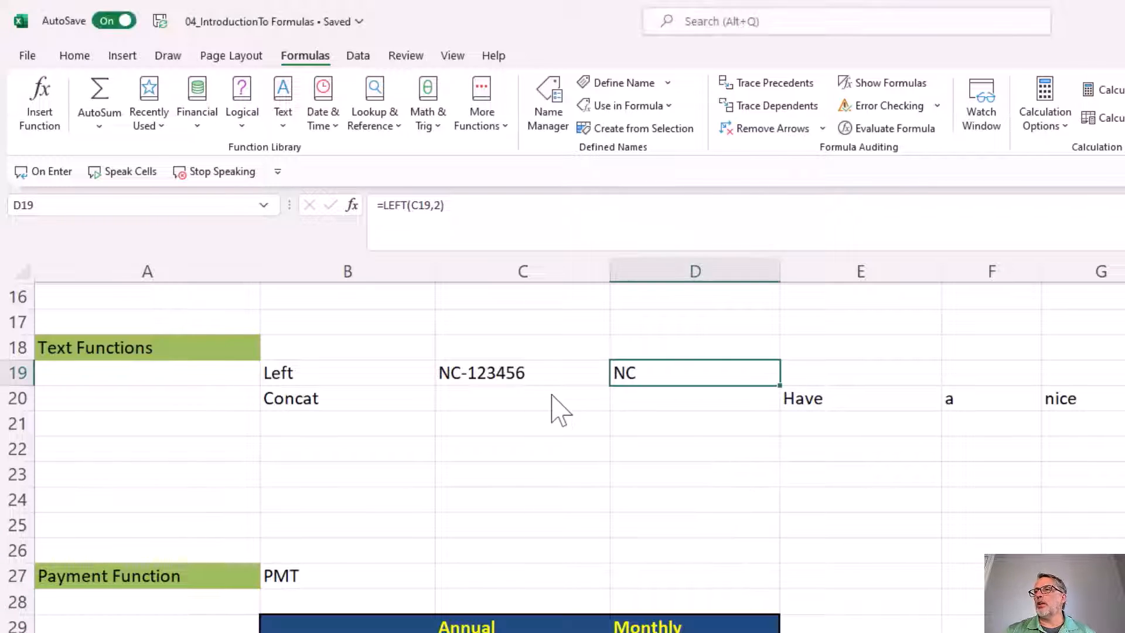
Switch the function category to Text and choose the CONCAT function for cell C20
left_click_drag(806, 397, 1123, 408)
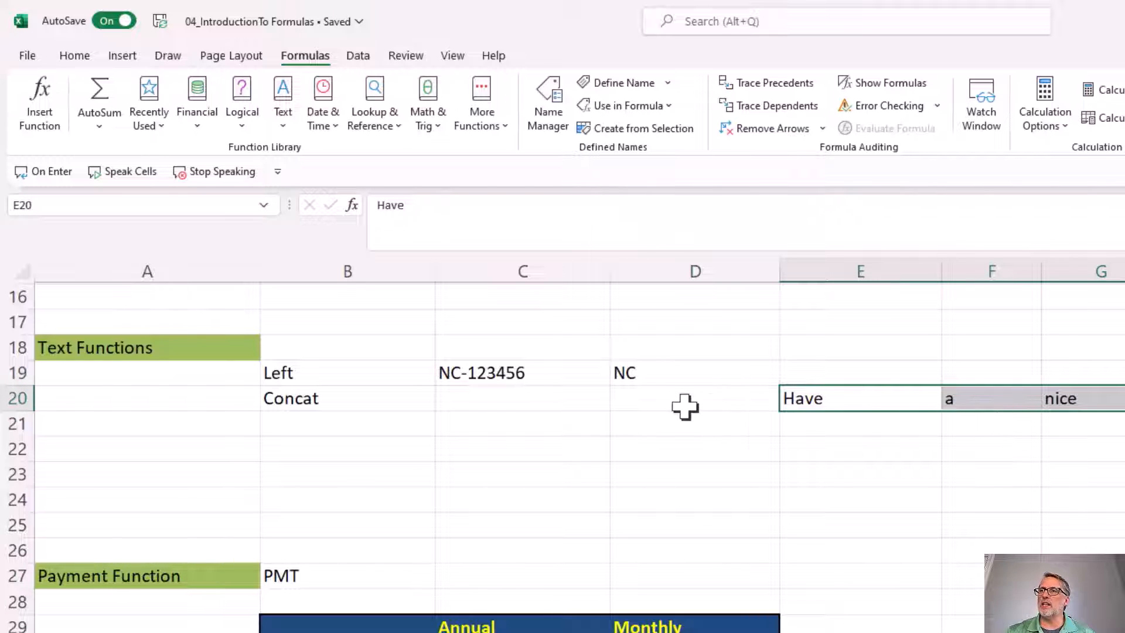
left_click(570, 397)
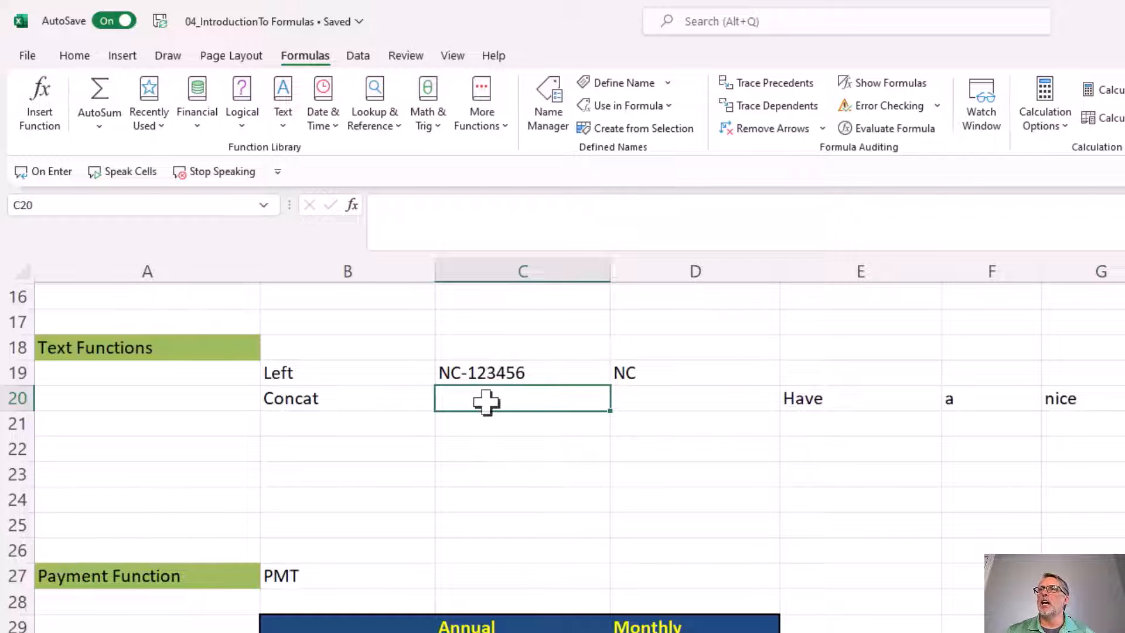
left_click(351, 206)
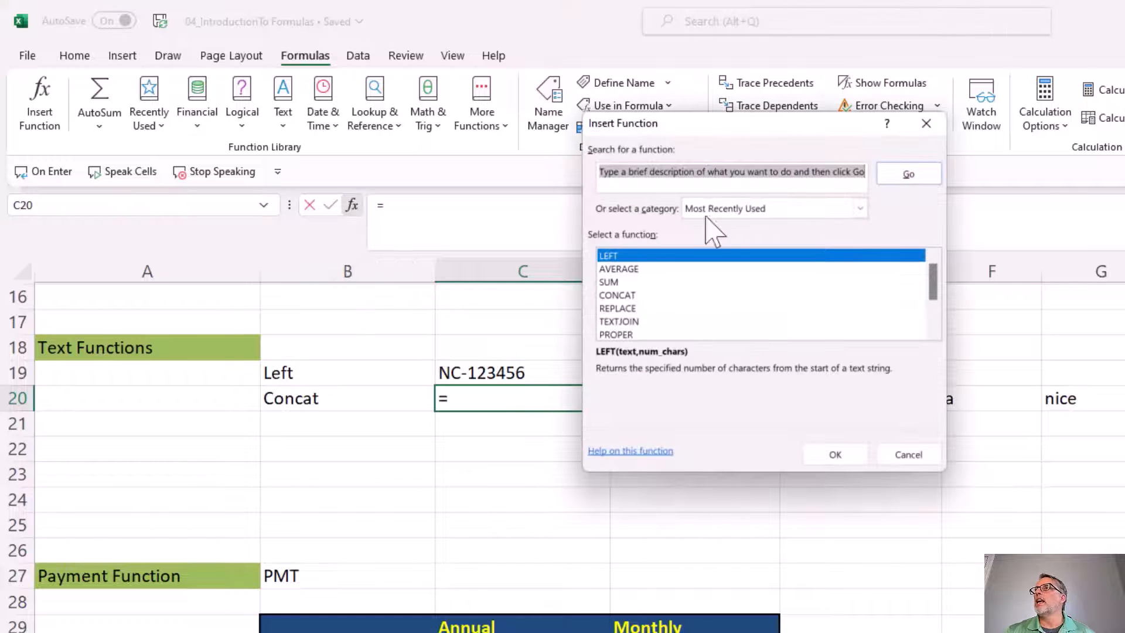
left_click(725, 210)
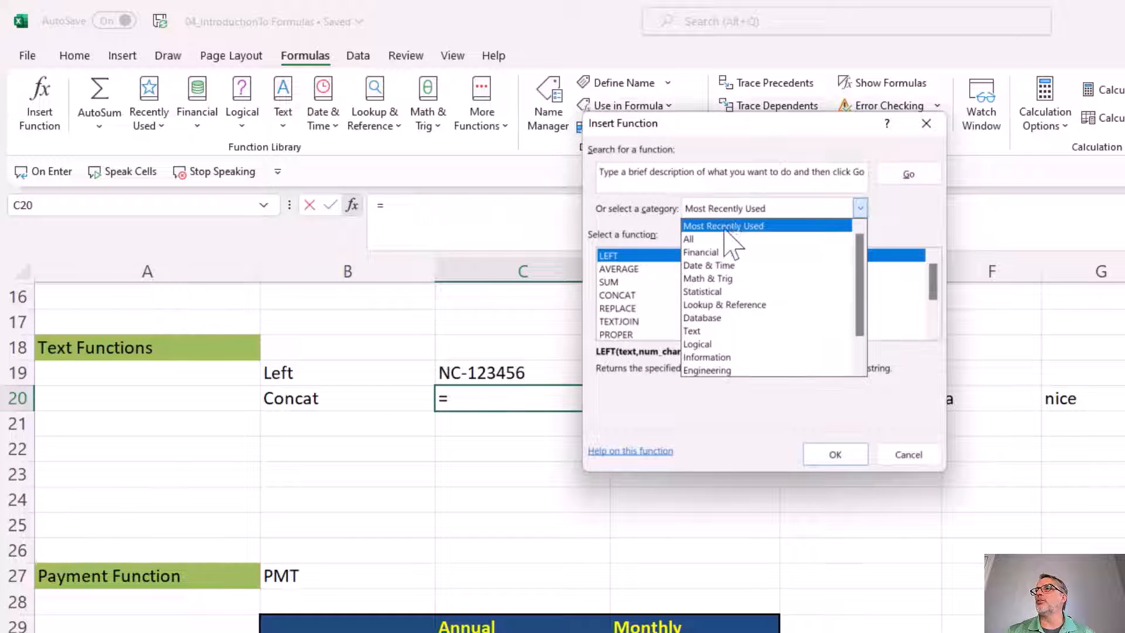
left_click(715, 331)
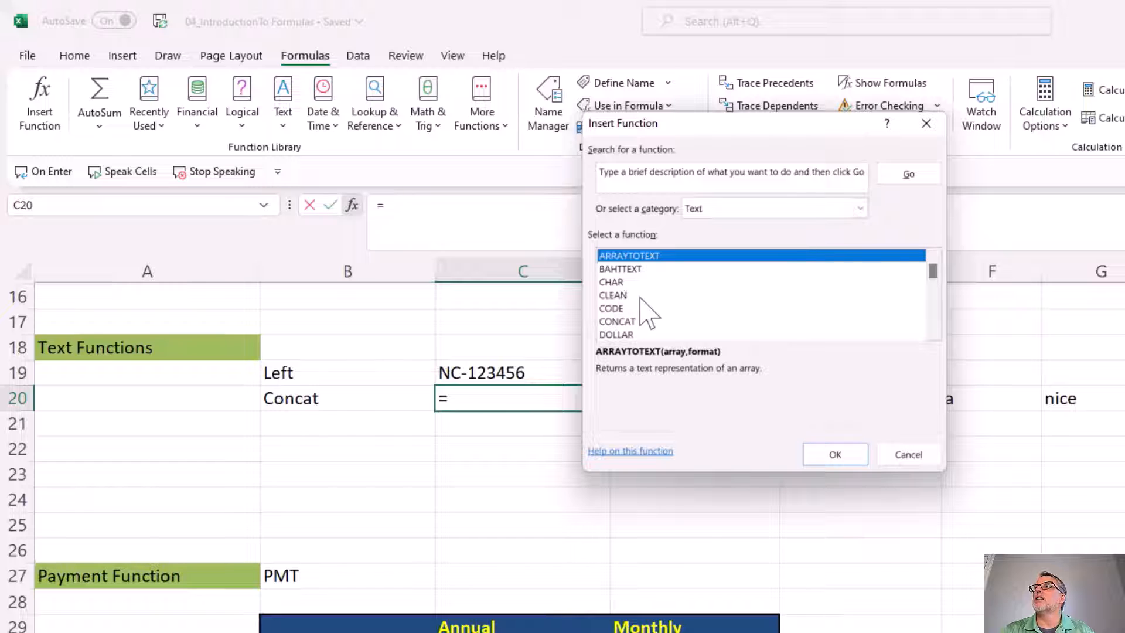
left_click(621, 295)
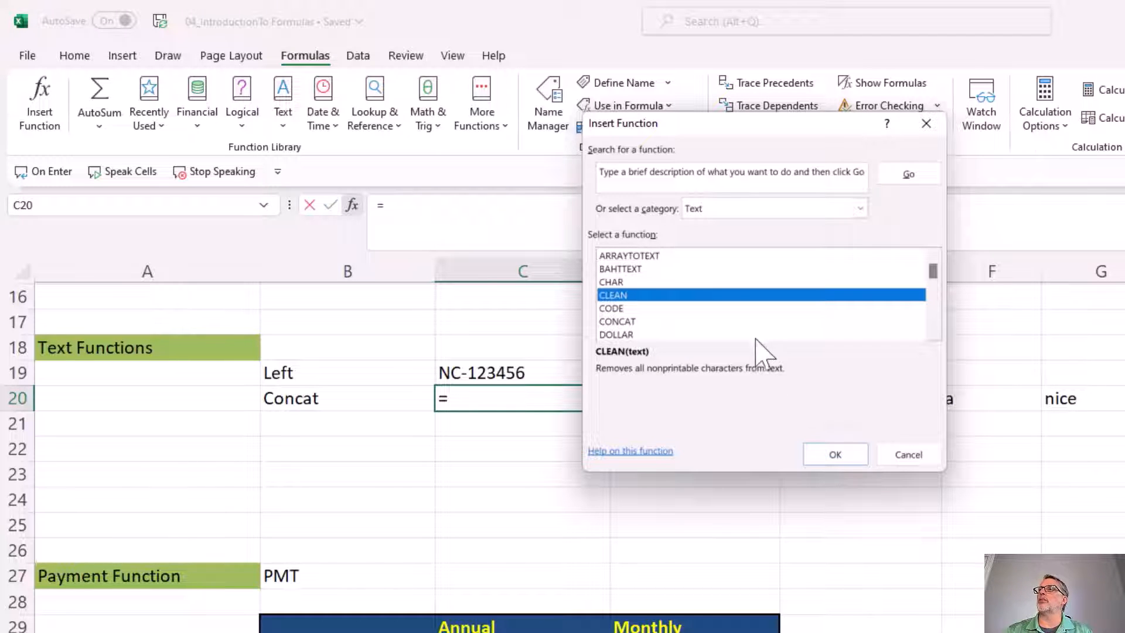
left_click(627, 321)
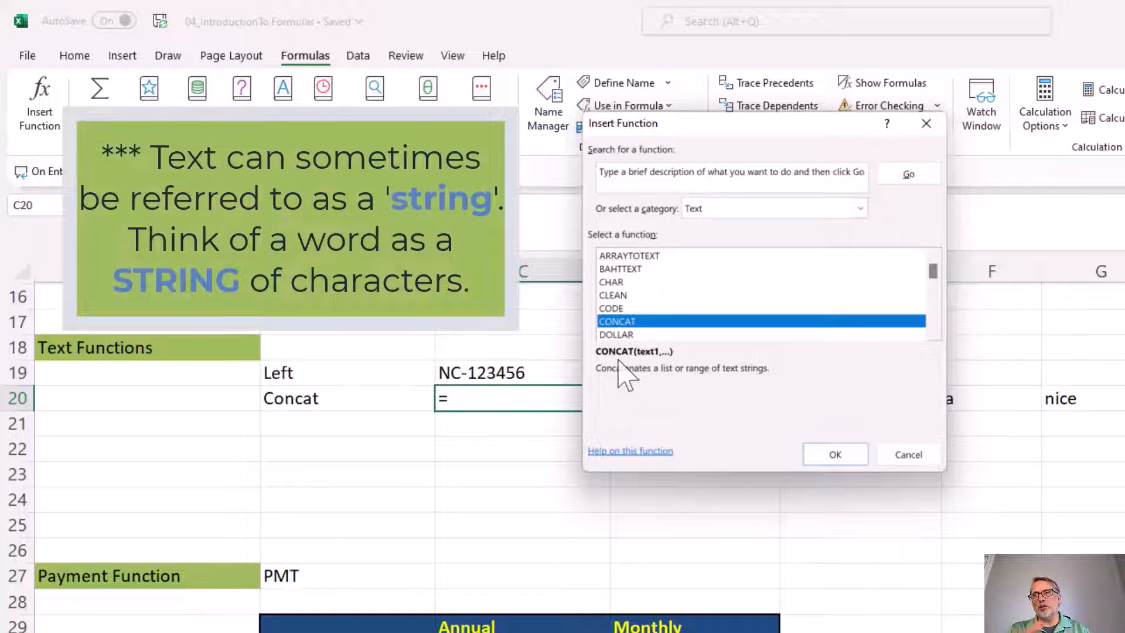
double_click(625, 321)
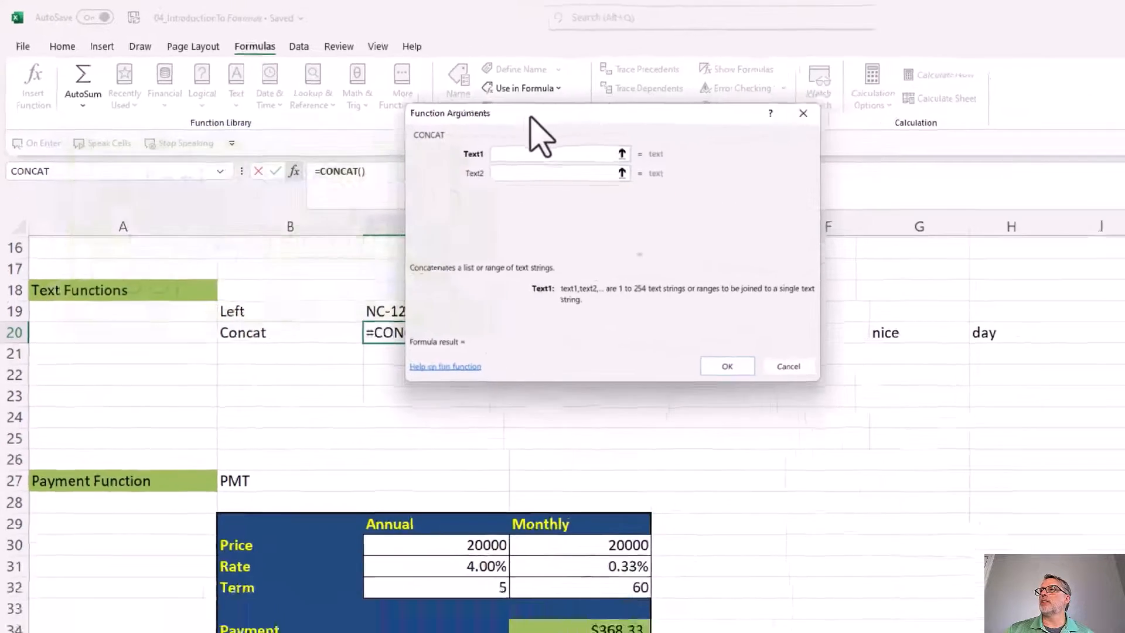
Set CONCAT's Text1 to Text4 arguments to E20, F20, G20 and H20, and insert the formula in C20
left_click_drag(531, 117, 346, 93)
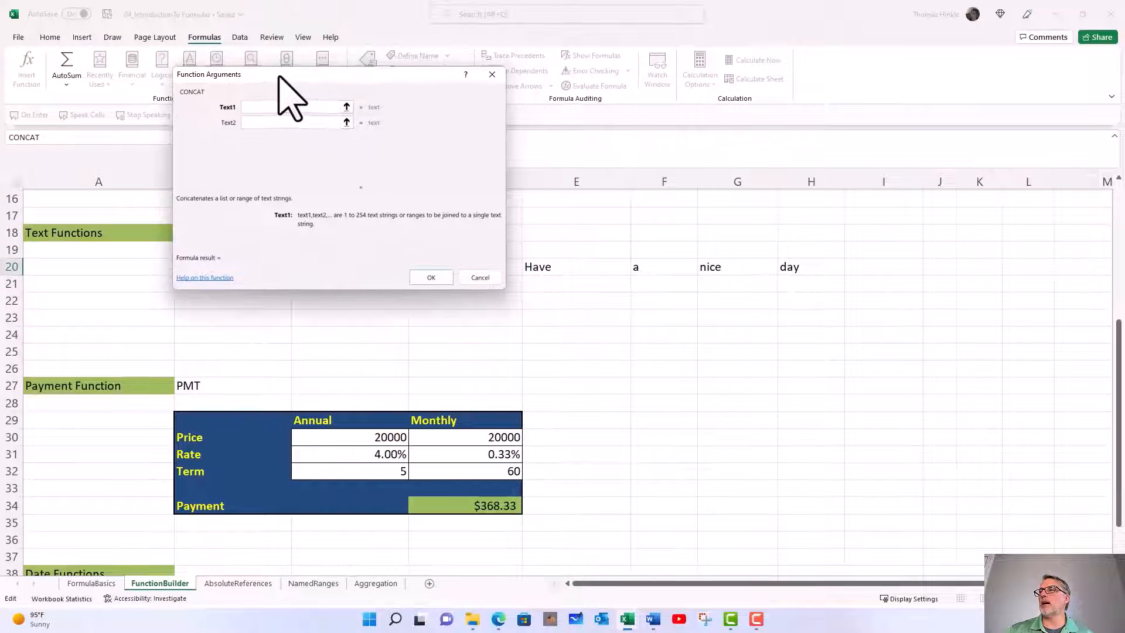
left_click_drag(280, 77, 280, 76)
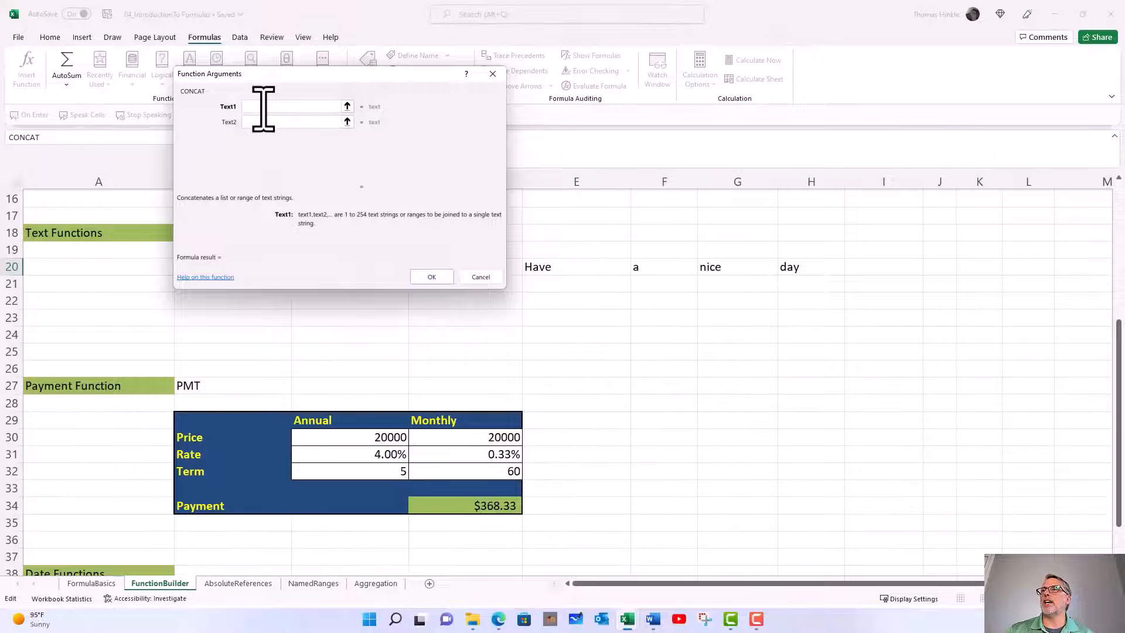
left_click(560, 269)
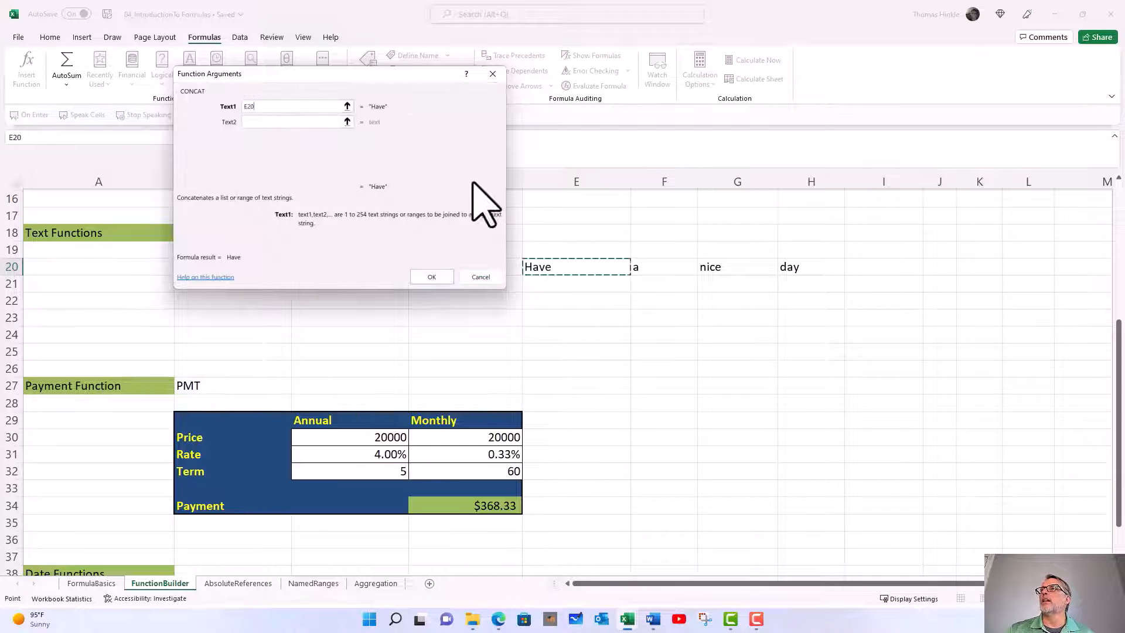
left_click(297, 122)
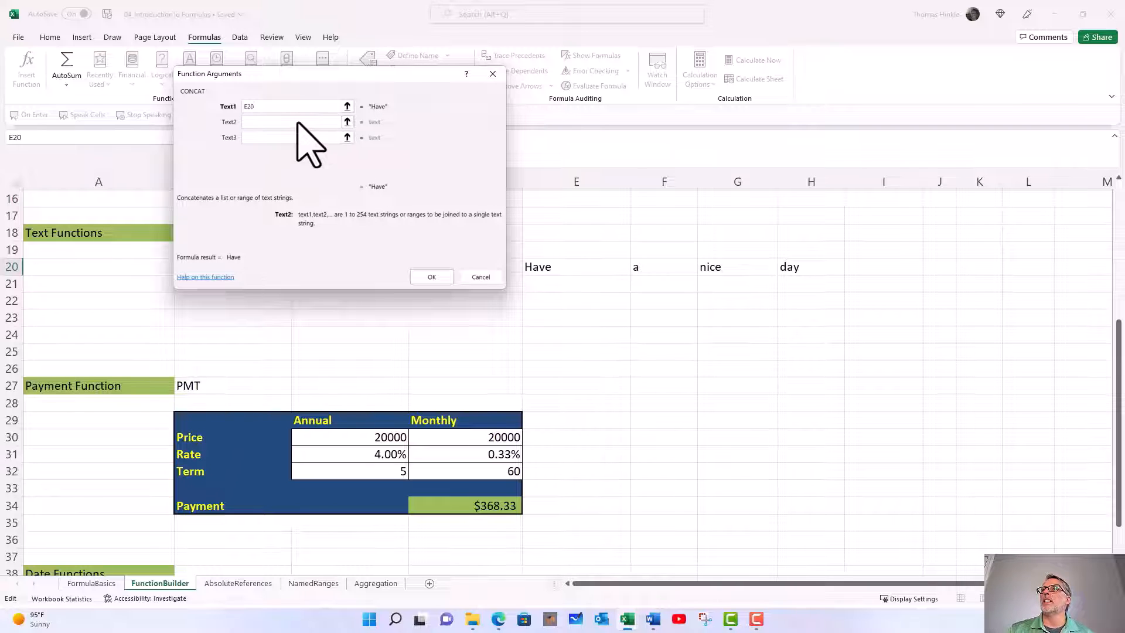
left_click(643, 270)
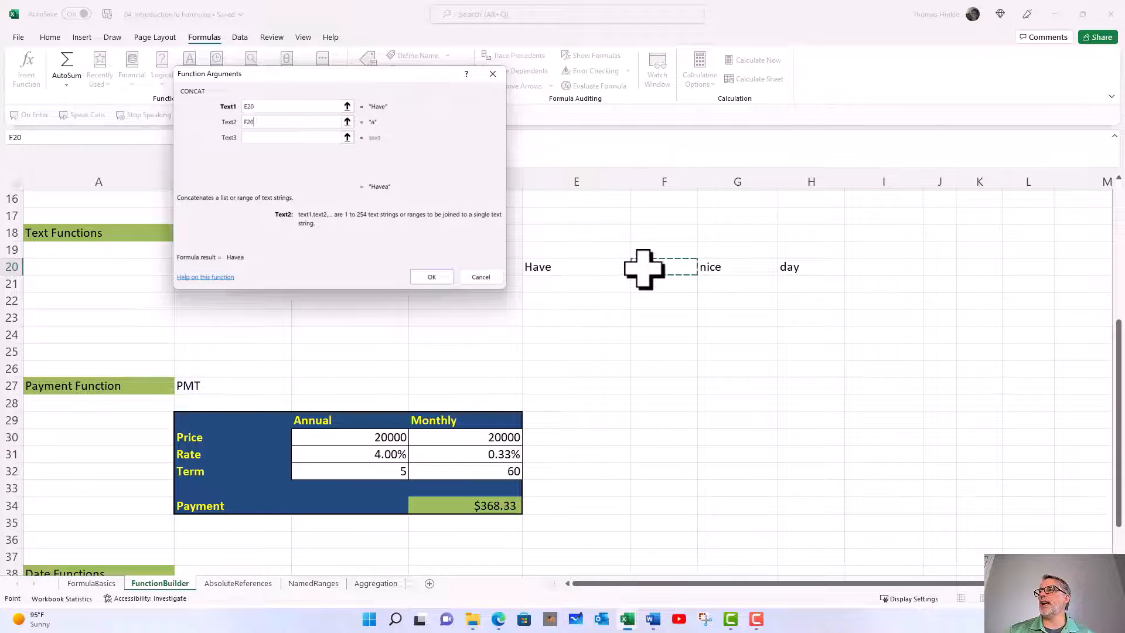
left_click(274, 140)
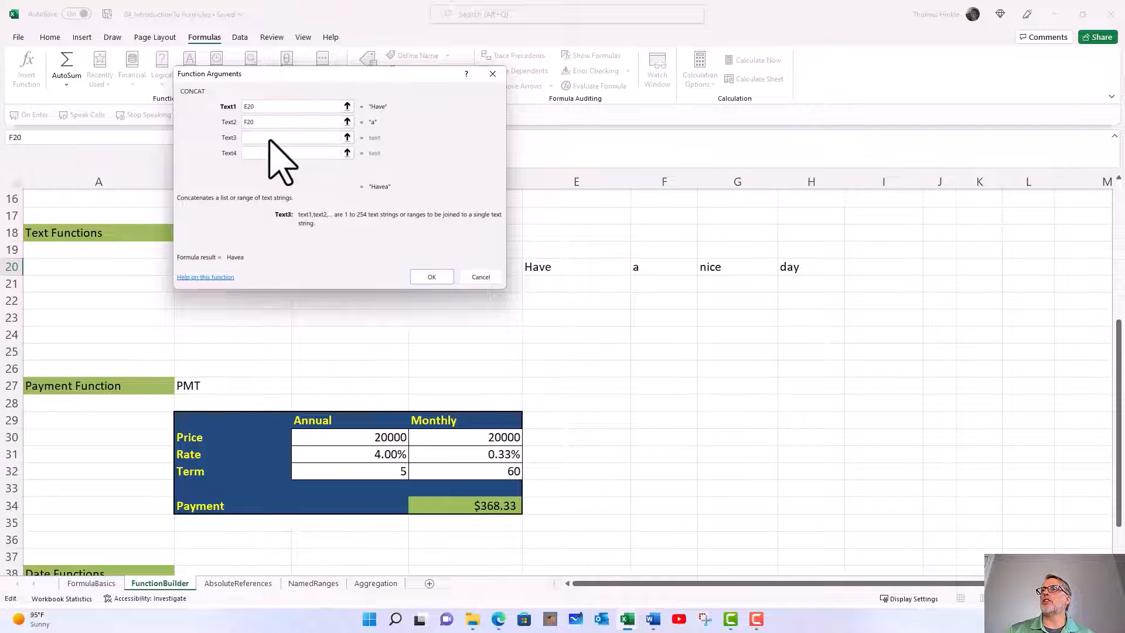
left_click(716, 270)
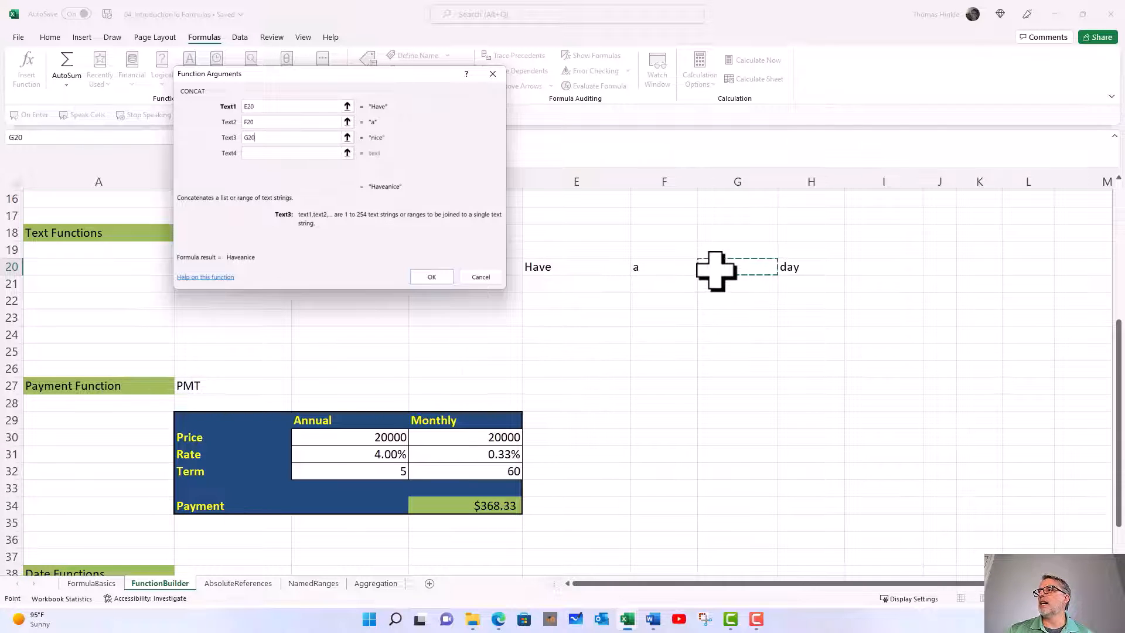
left_click(289, 153)
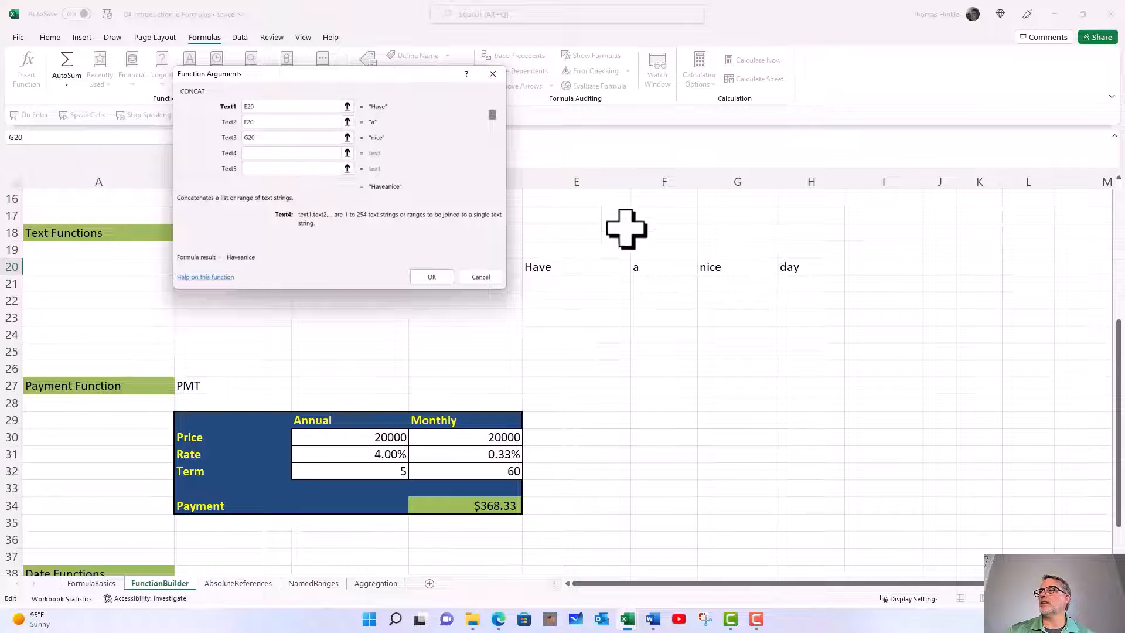
left_click(785, 268)
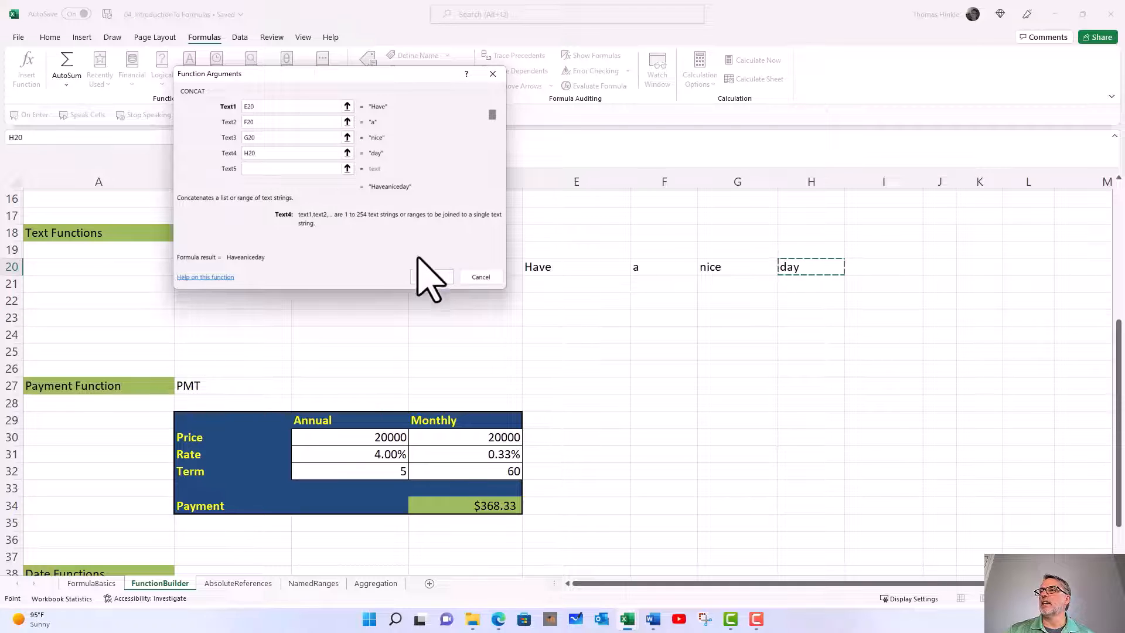
left_click(432, 277)
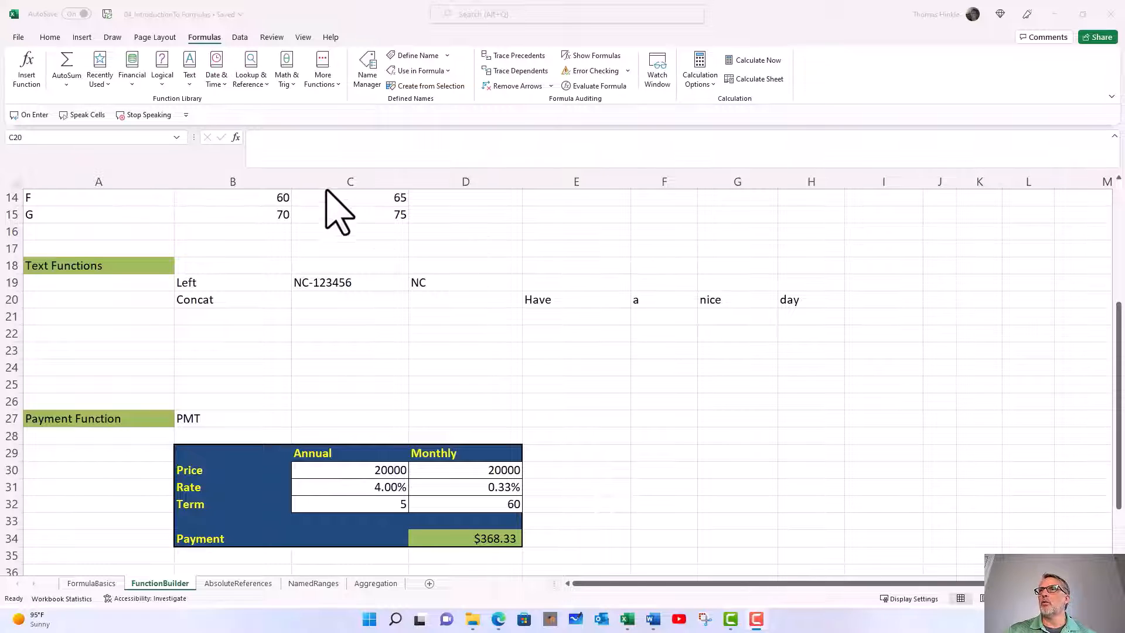
Reopen the function list for the empty cell C20 and choose CONCAT from the Text category again
left_click(233, 139)
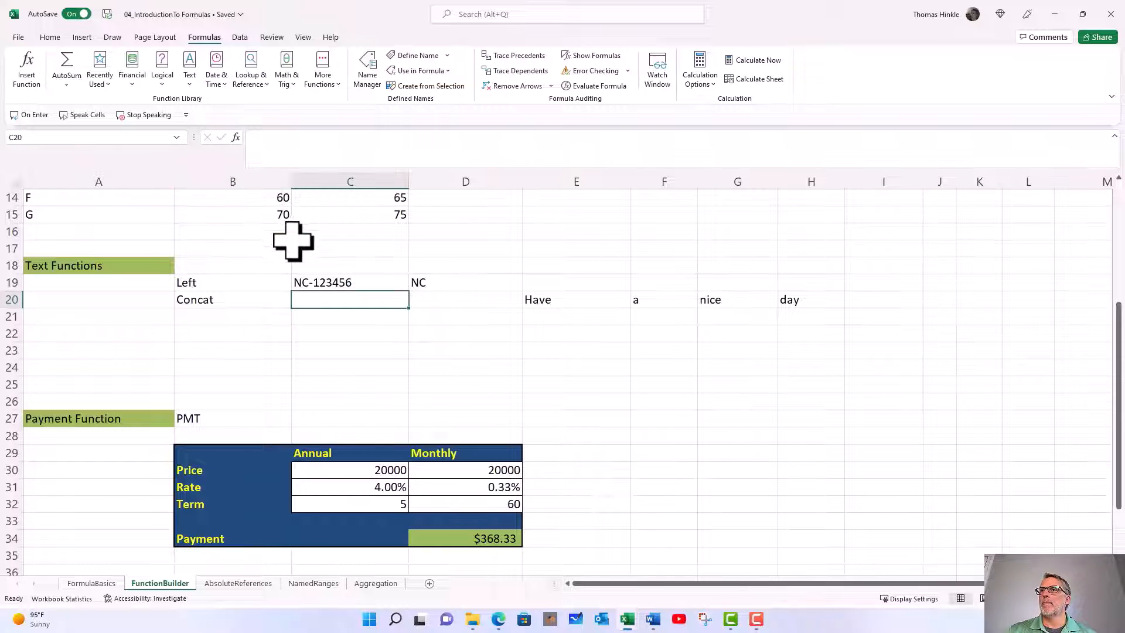
left_click(234, 140)
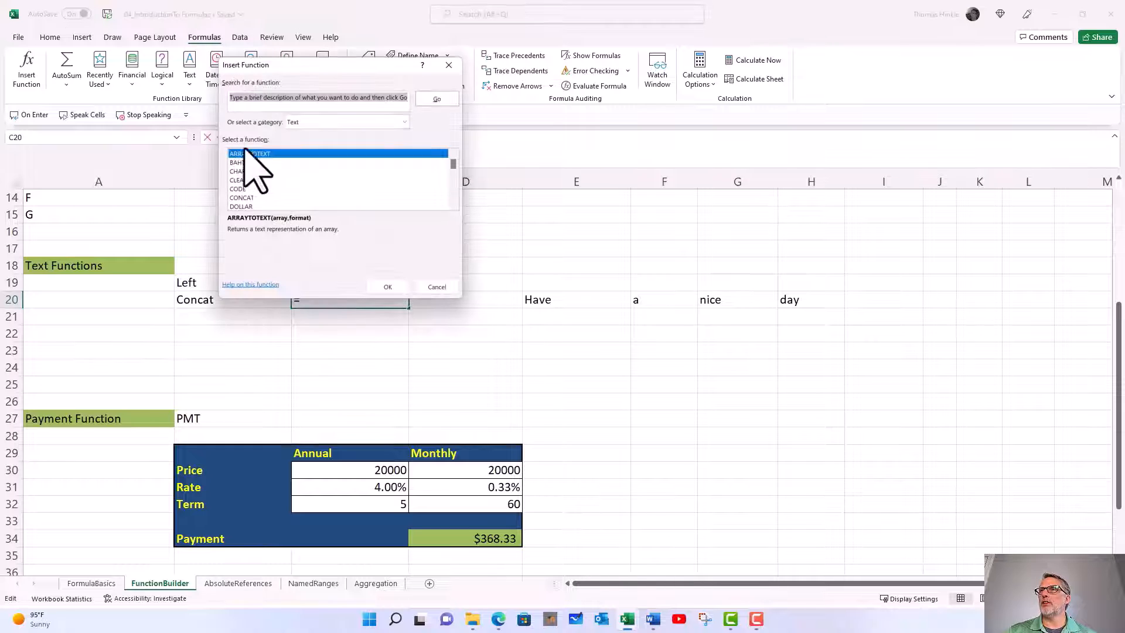
left_click(249, 198)
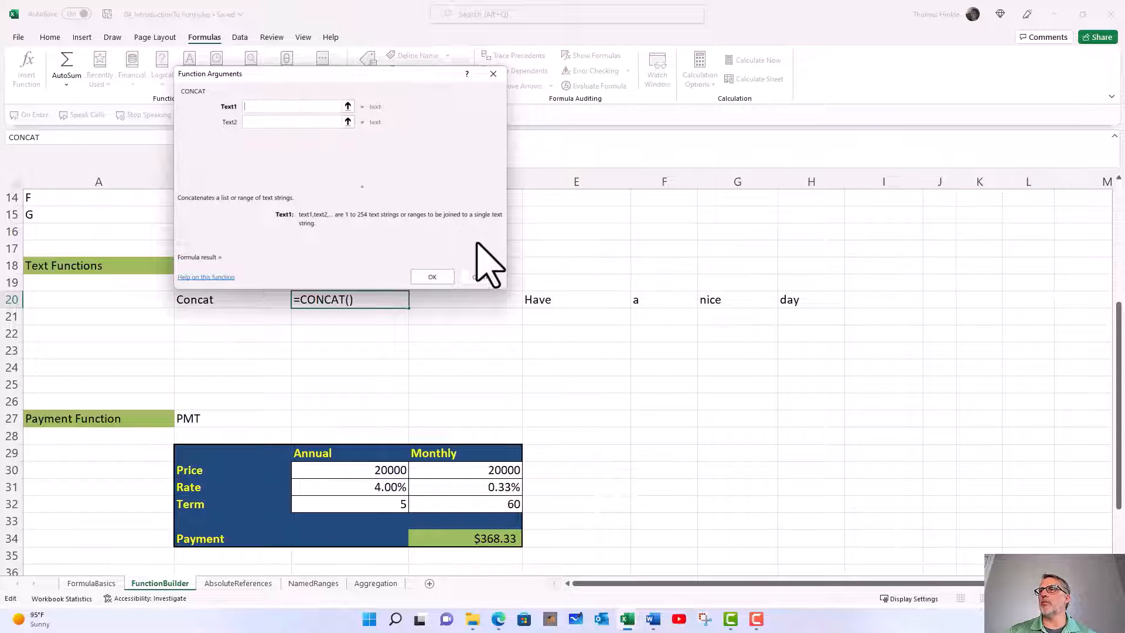
Set CONCAT's Text1 argument to E20, Text2 to a quoted space " ", and Text3 to F20
left_click(532, 302)
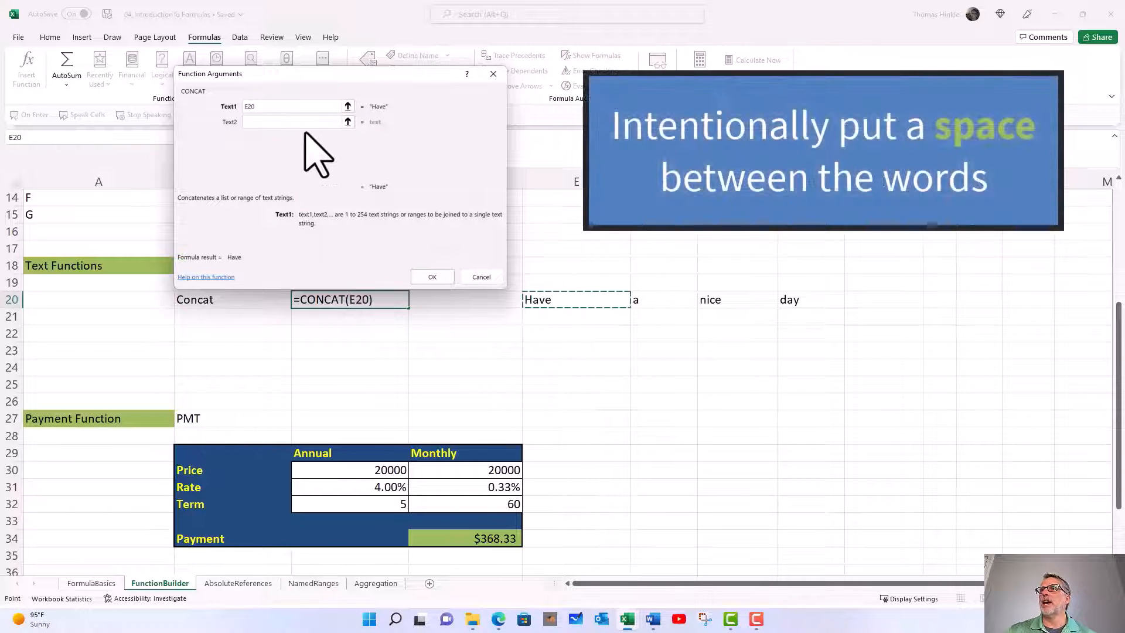
left_click(300, 121)
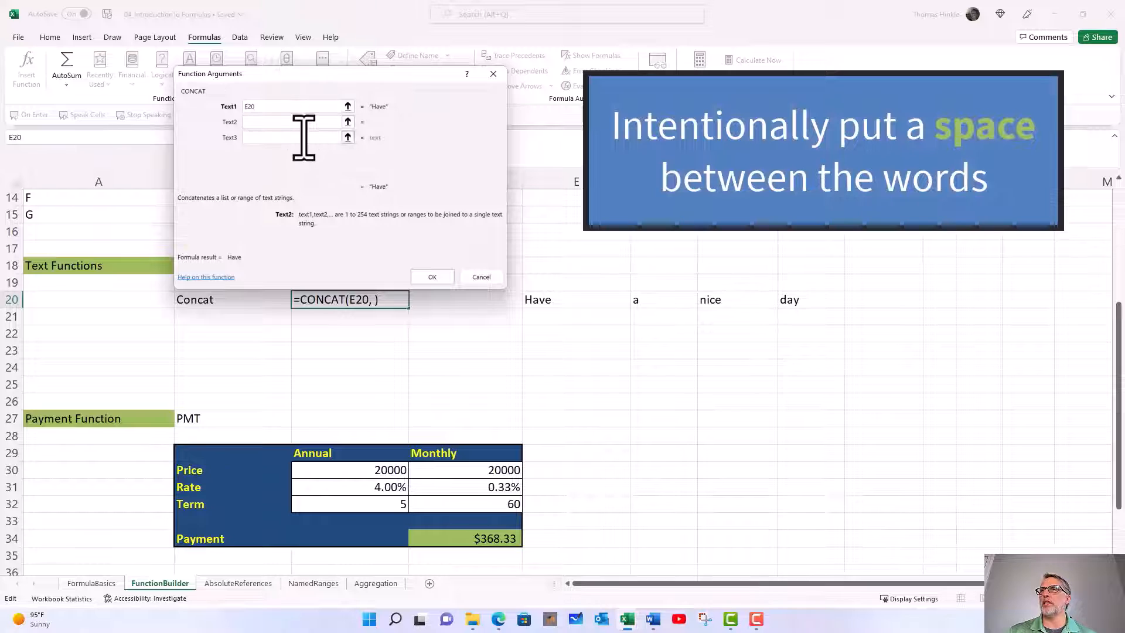
type("\" \"")
key("Tab")
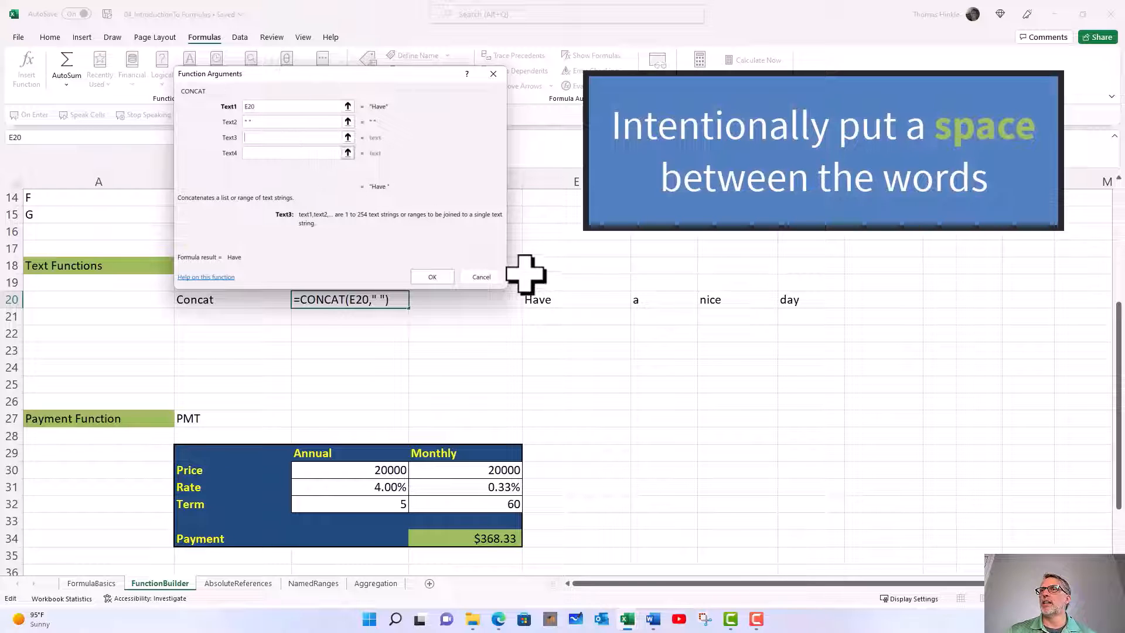
left_click(657, 303)
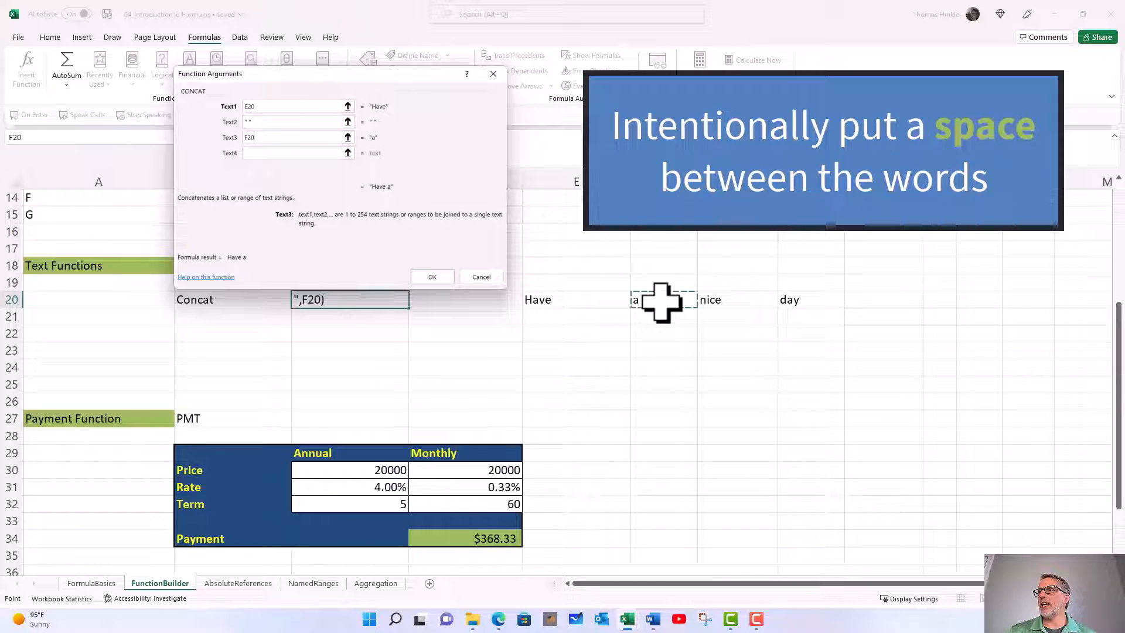
left_click(304, 154)
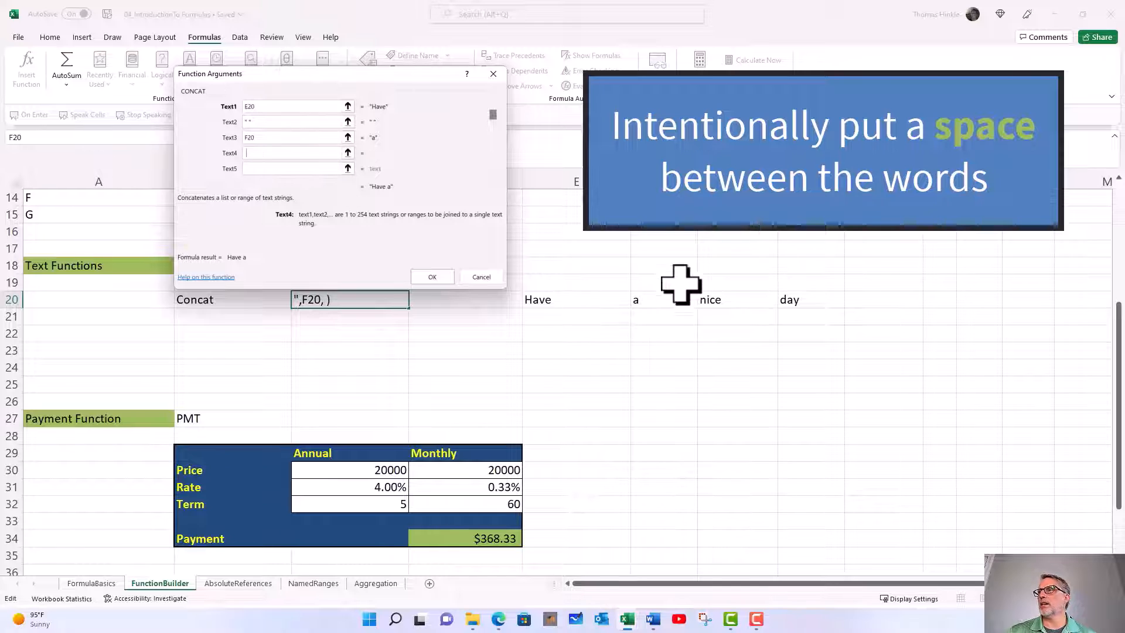
left_click(718, 303)
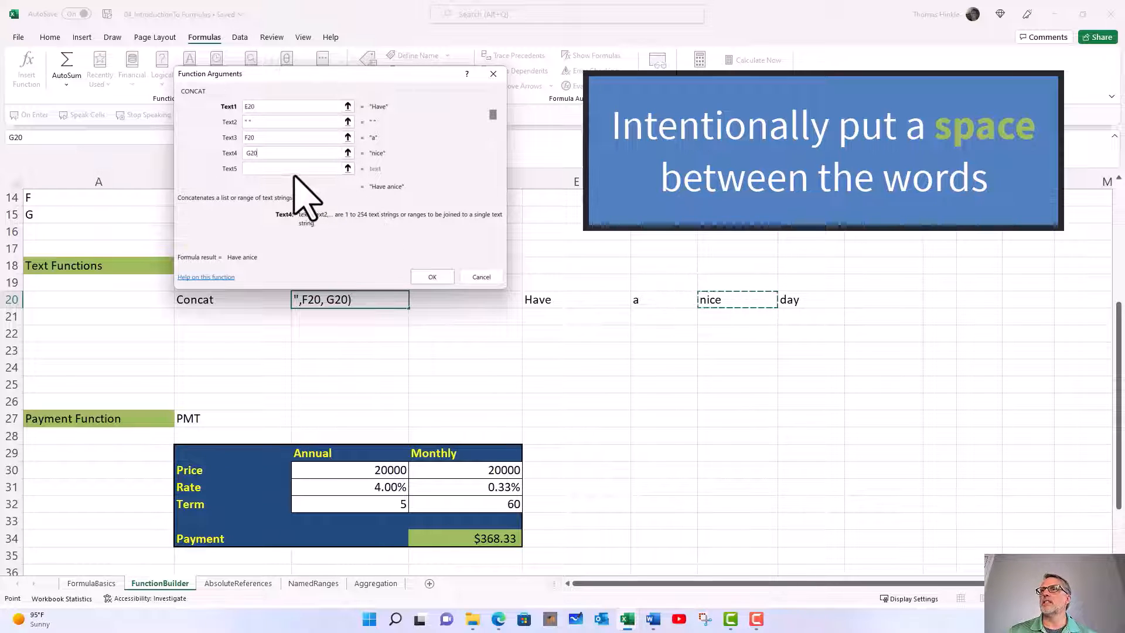
left_click_drag(255, 156, 240, 155)
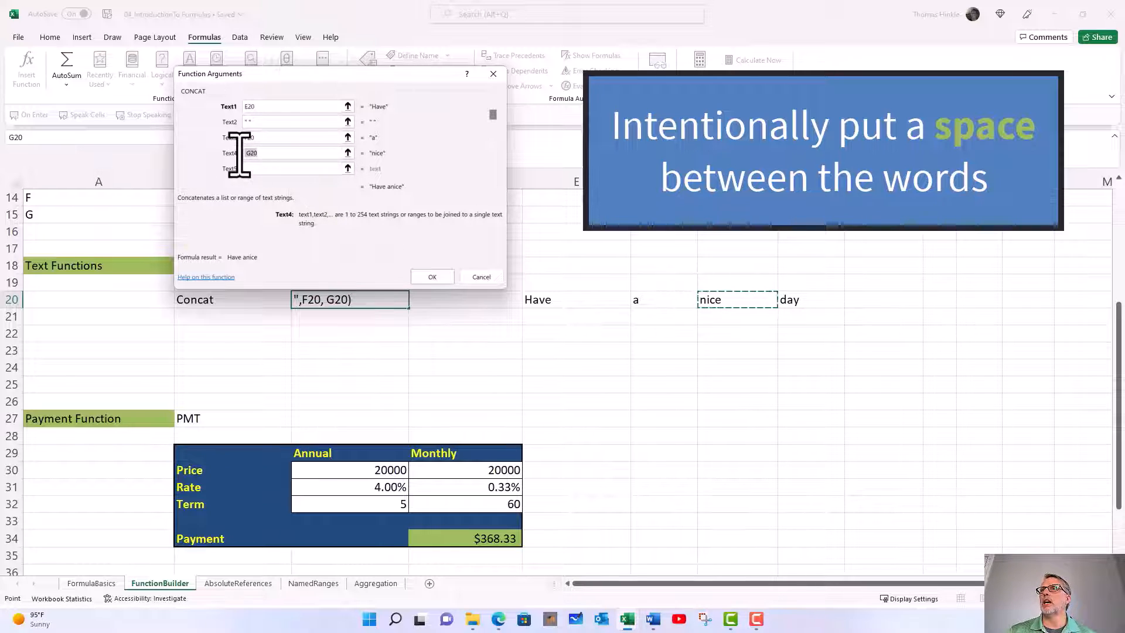
key("BackSpace")
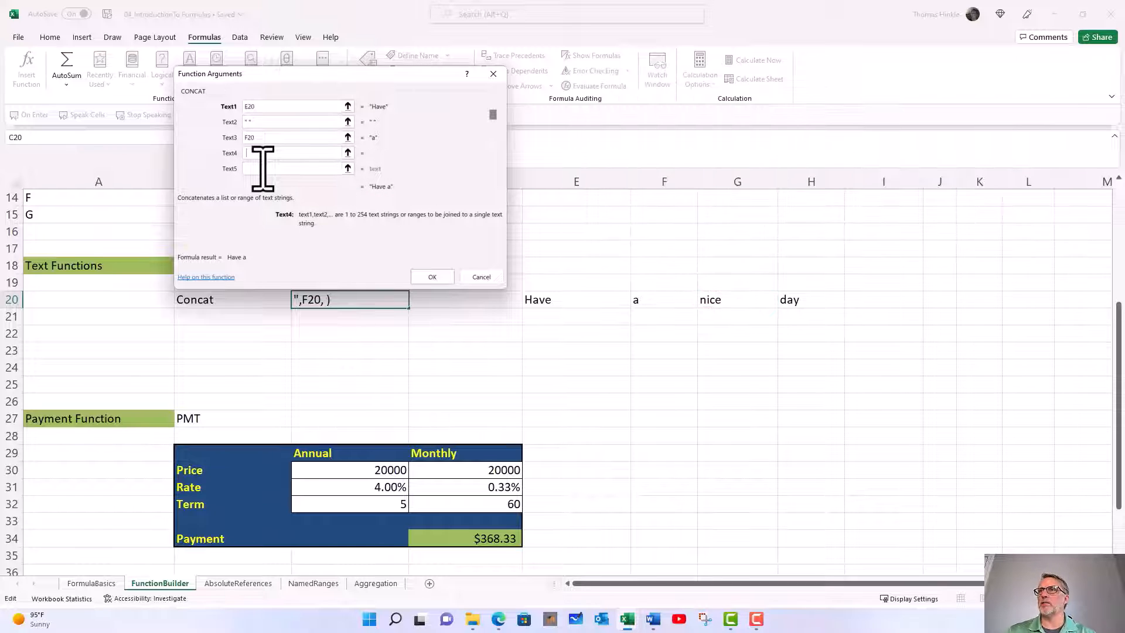
Set Text4 and Text6 to a quoted space " ", Text5 to G20 and Text7 to H20, and insert the CONCAT formula in C20
type("\" \"")
left_click(262, 168)
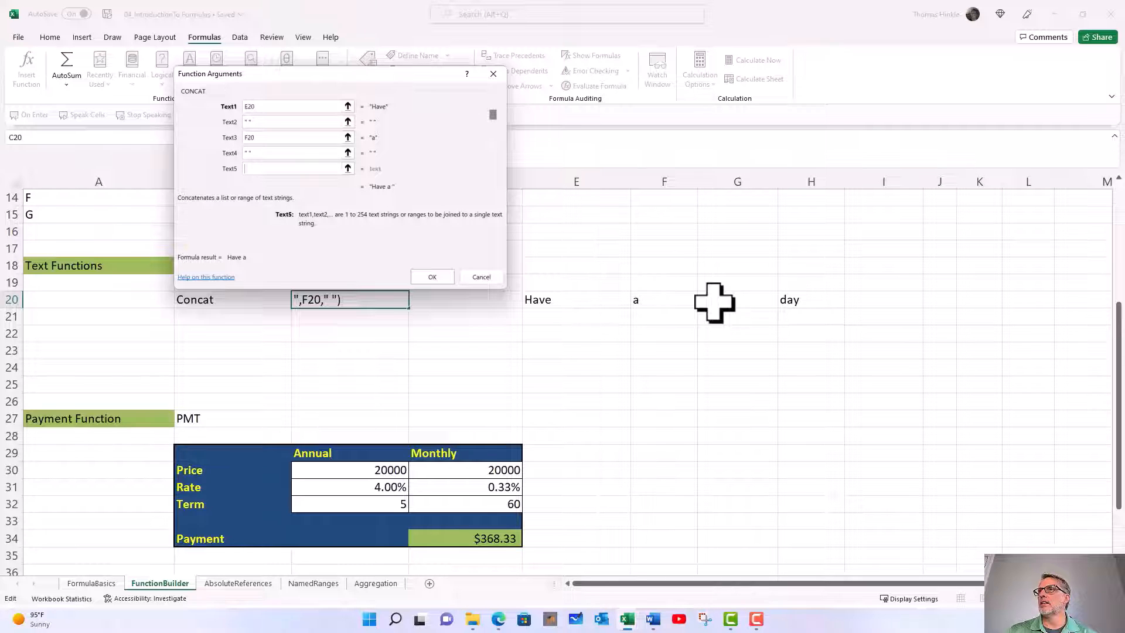
key("Tab")
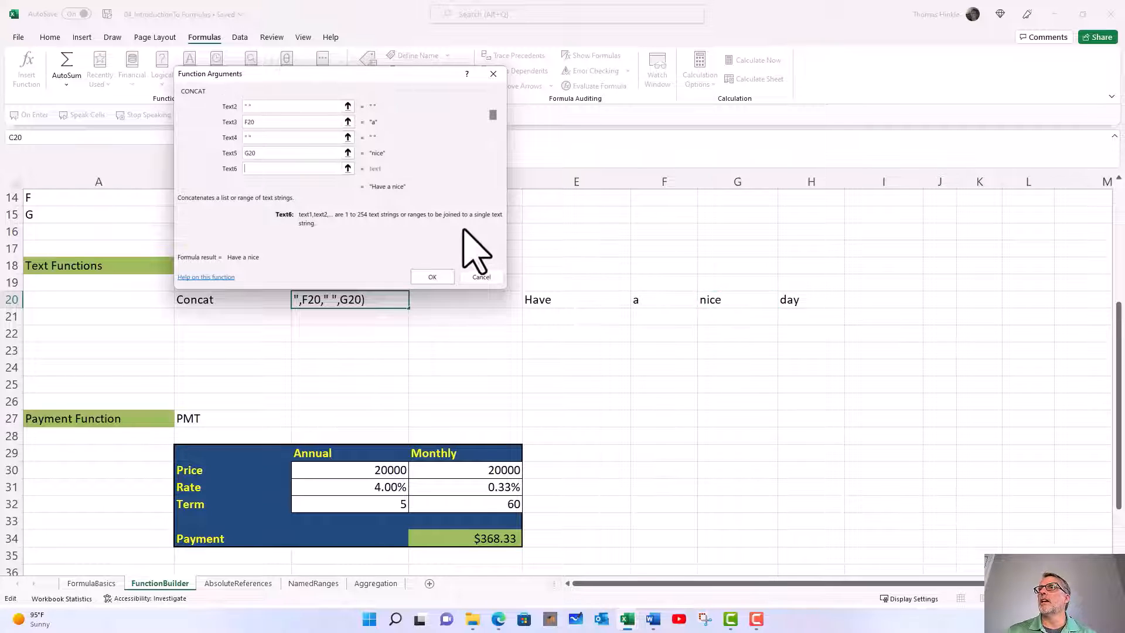
type("\" \"")
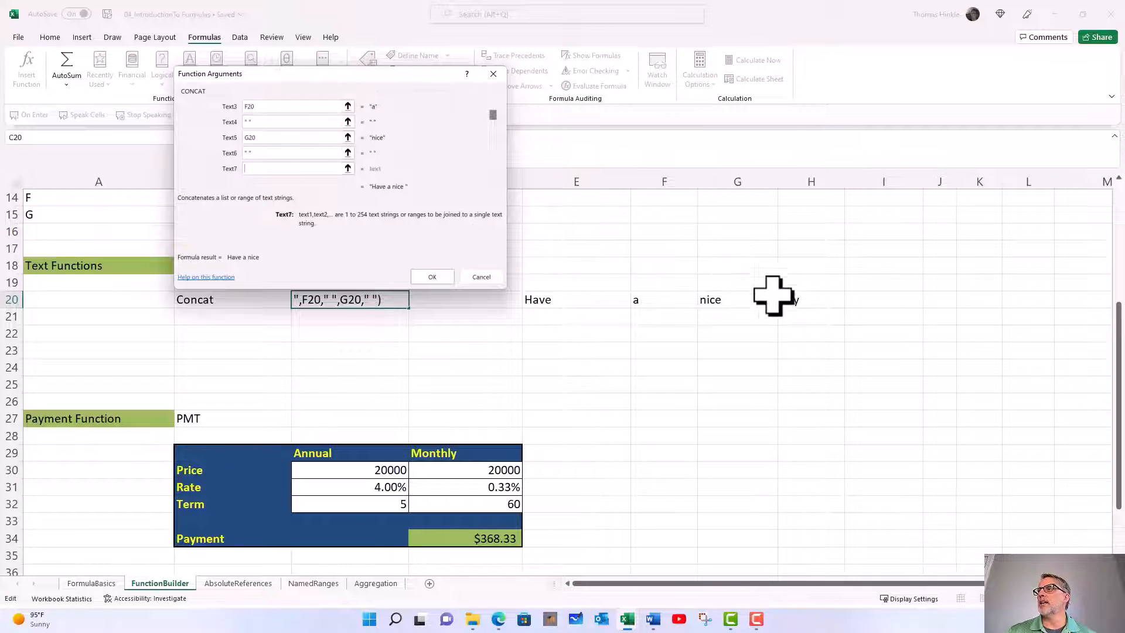
key("Tab")
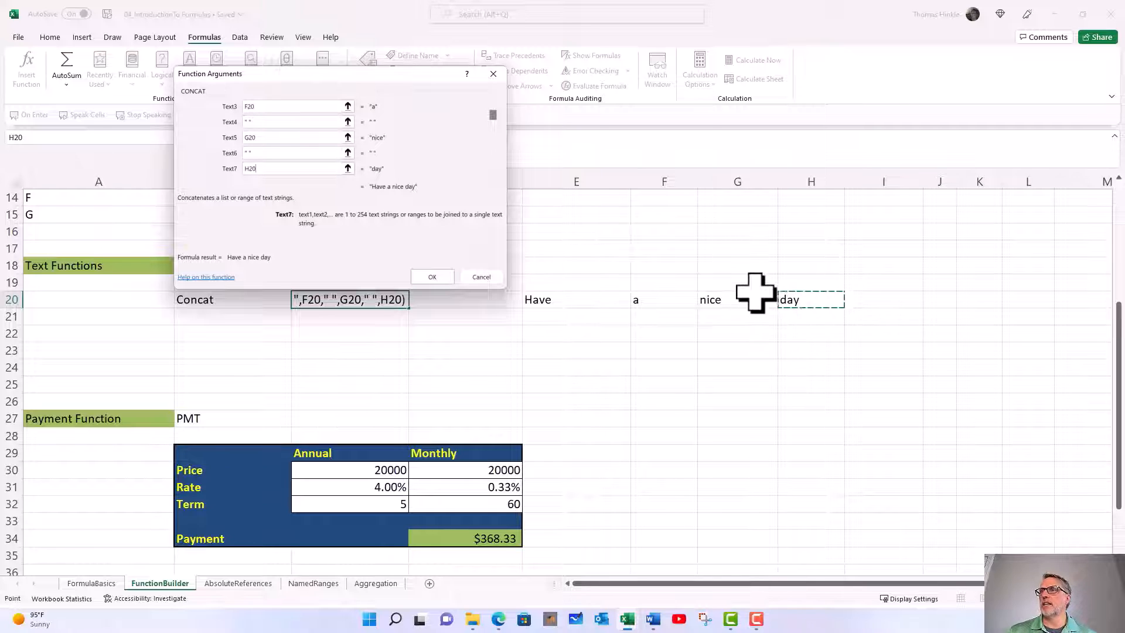
left_click(447, 276)
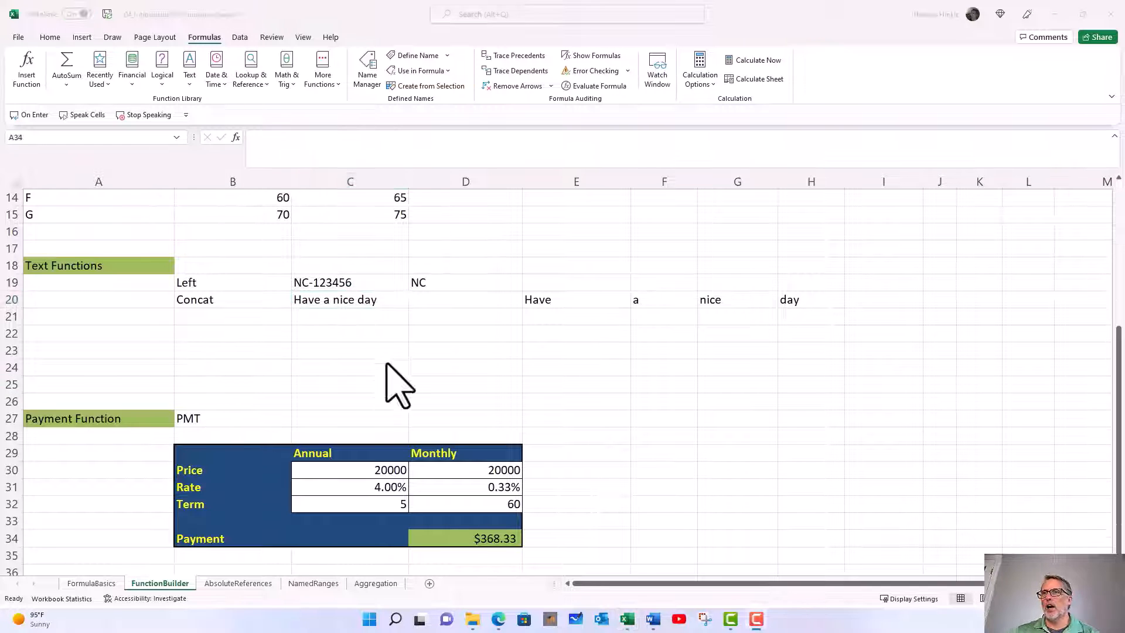
Clear the existing monthly Payment formula from cell D34 in the Payment Function table
scroll(374, 358, "down", 3)
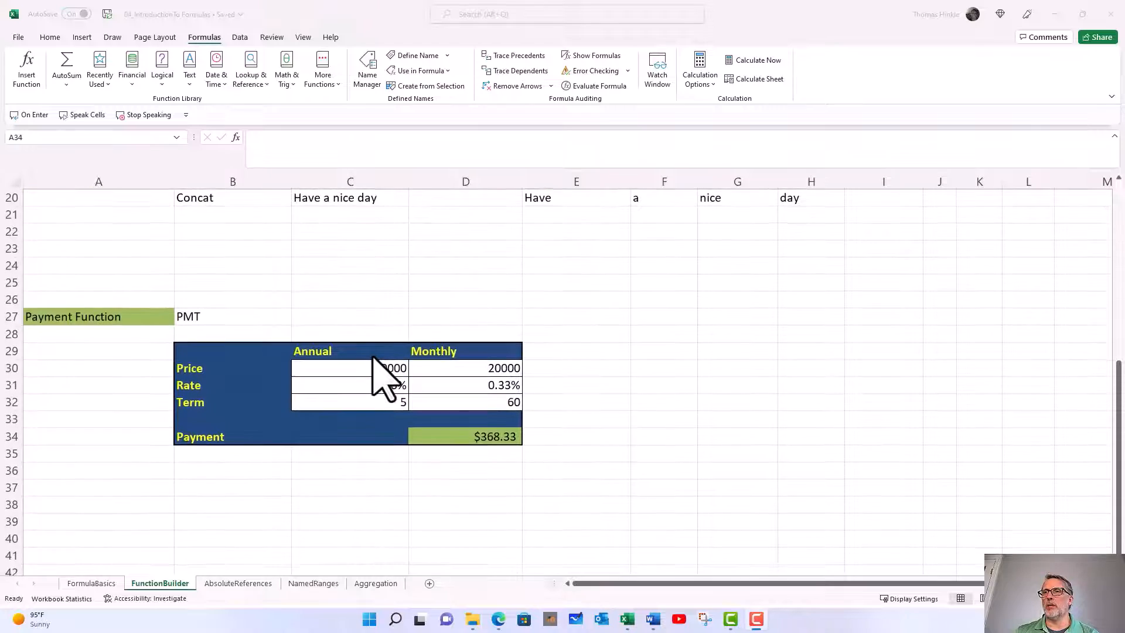
scroll(374, 358, "down", 1)
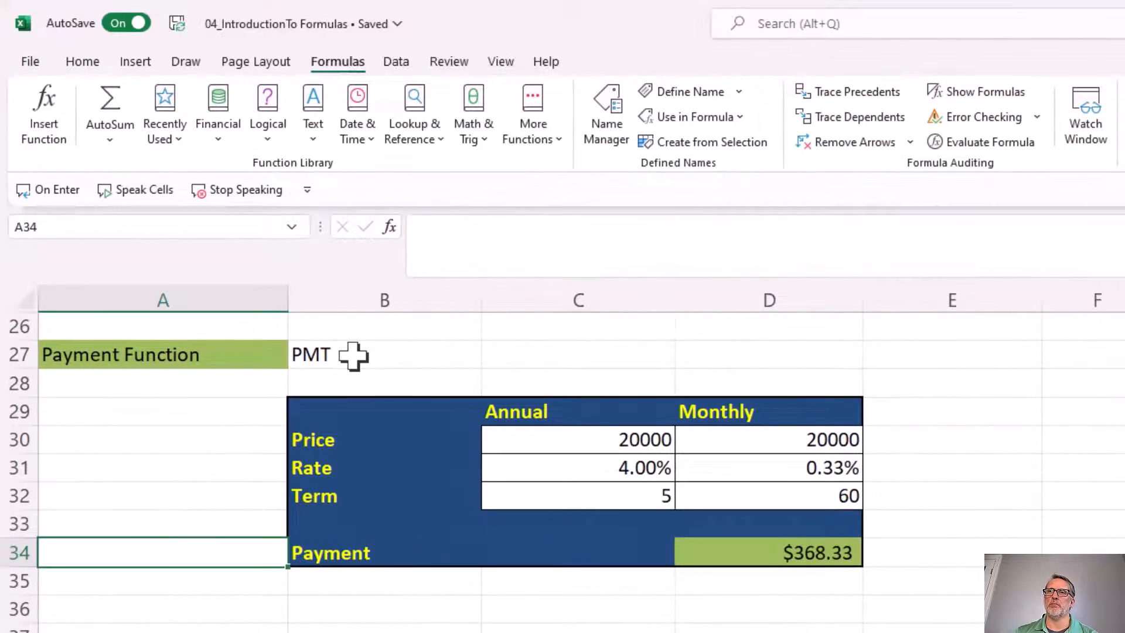
left_click(353, 355)
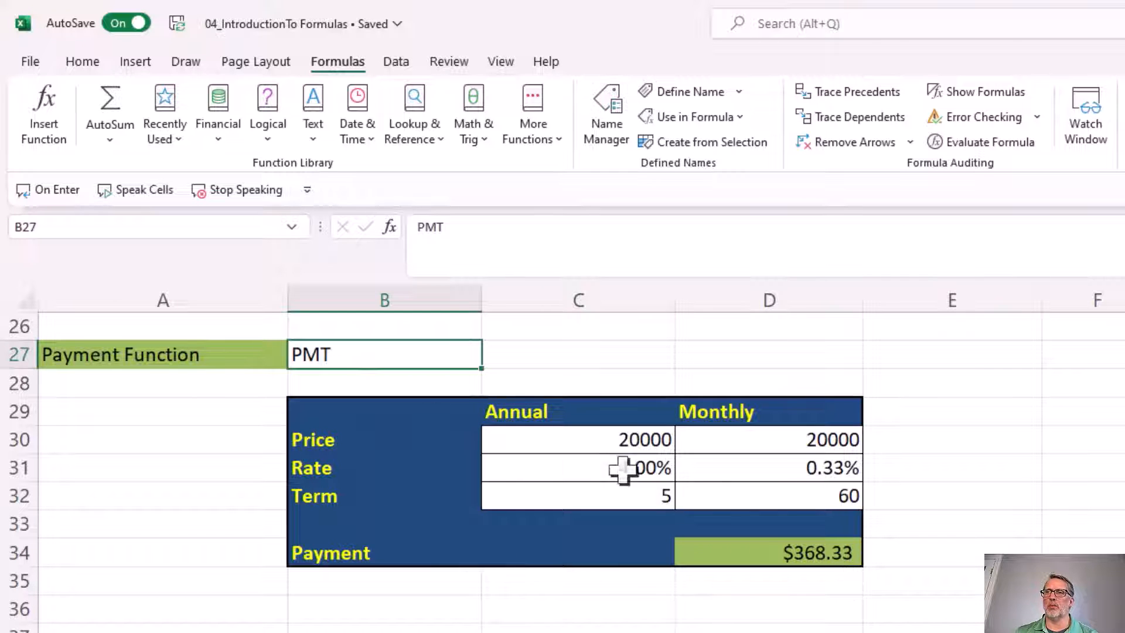
left_click(577, 443)
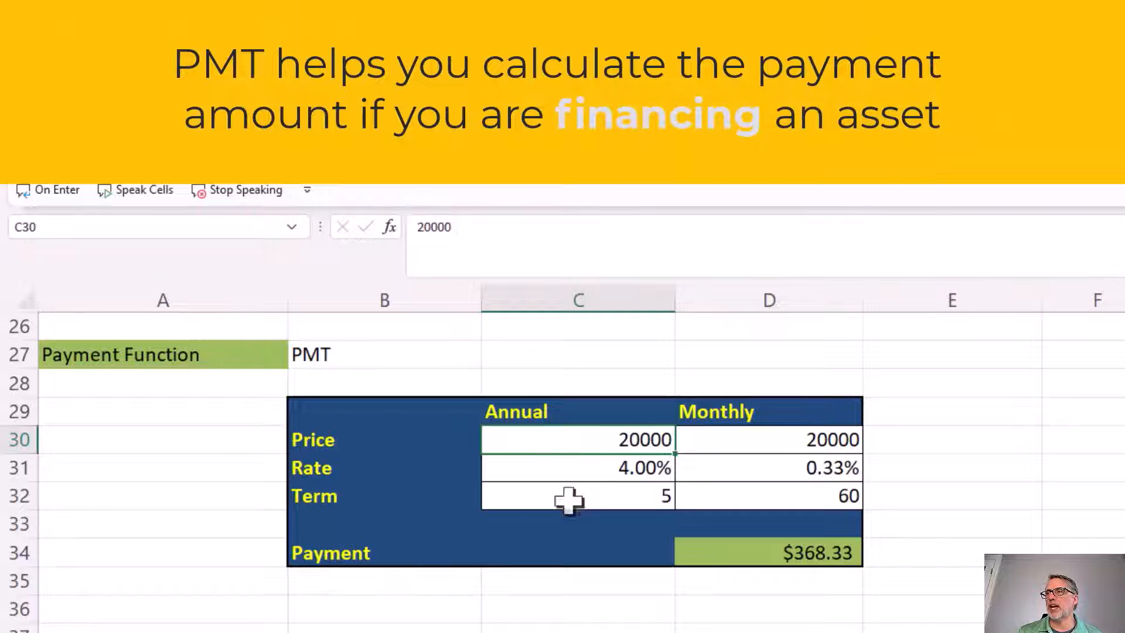
left_click(747, 559)
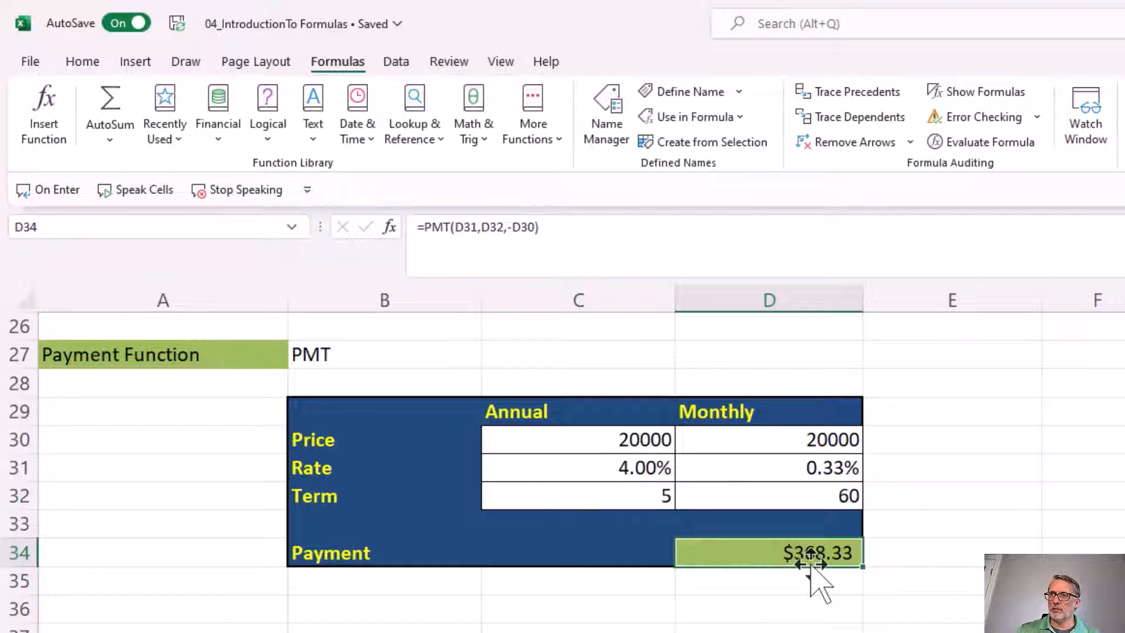
key("Delete")
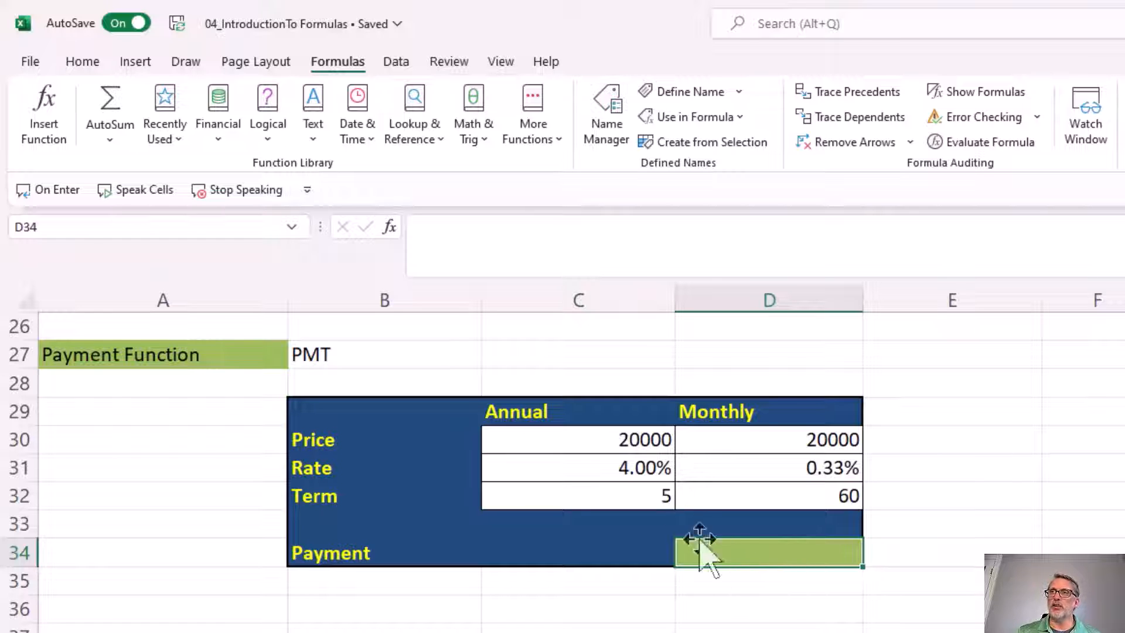
Start inserting a function in the empty cell D34 and switch the function category to Financial
left_click(390, 228)
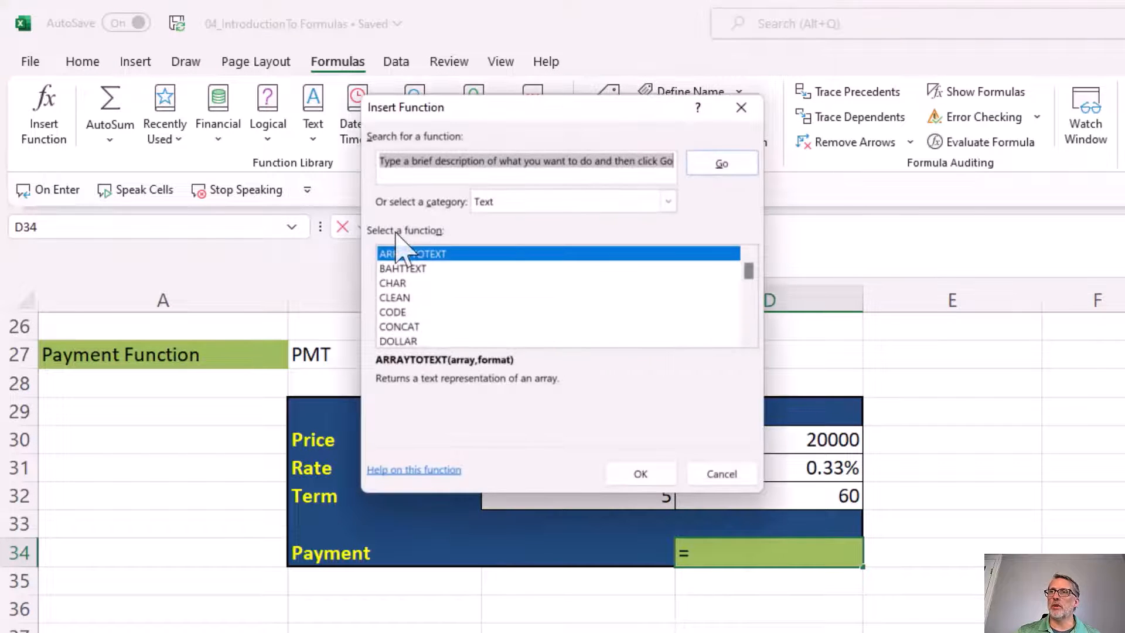
left_click_drag(538, 113, 535, 170)
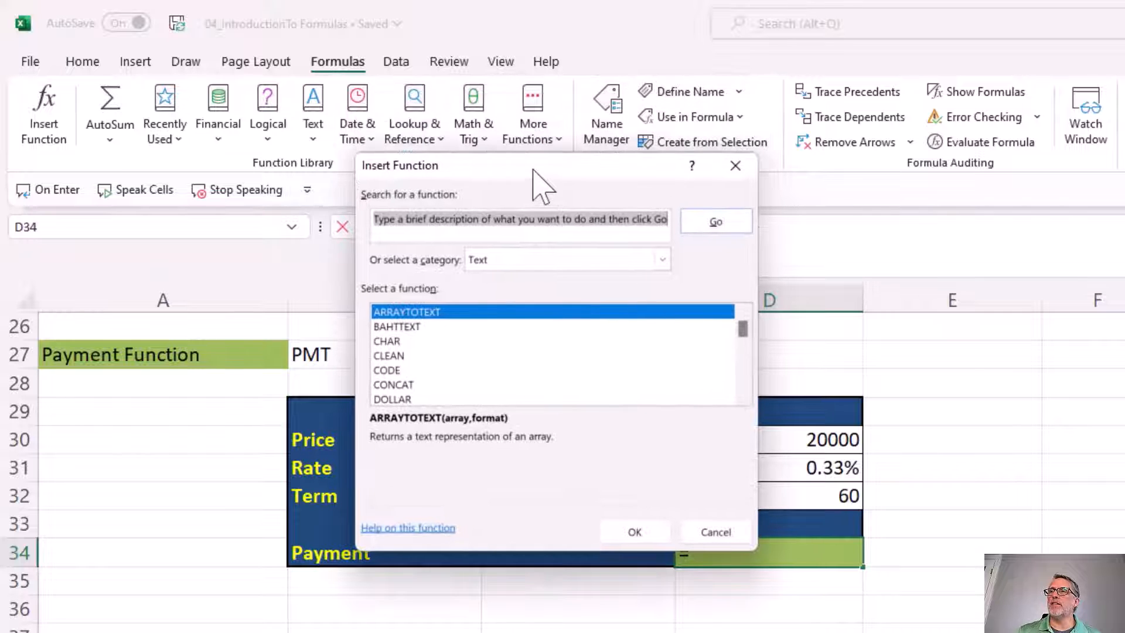
left_click(516, 260)
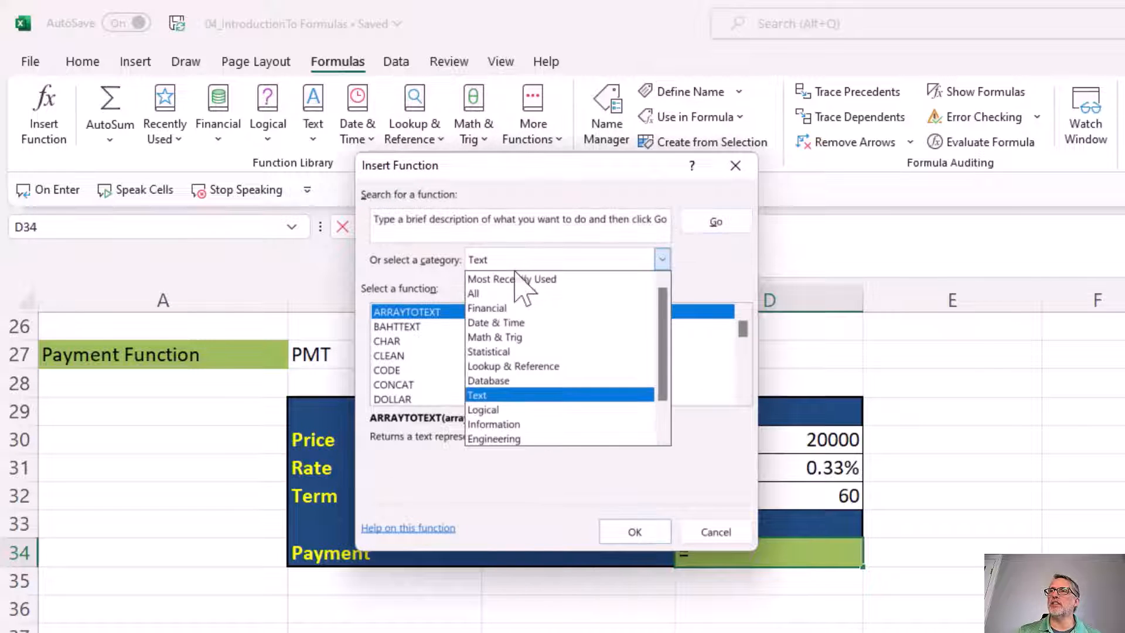
left_click(518, 307)
Search the functions for "payment" and choose PMT for cell D34
left_click(500, 232)
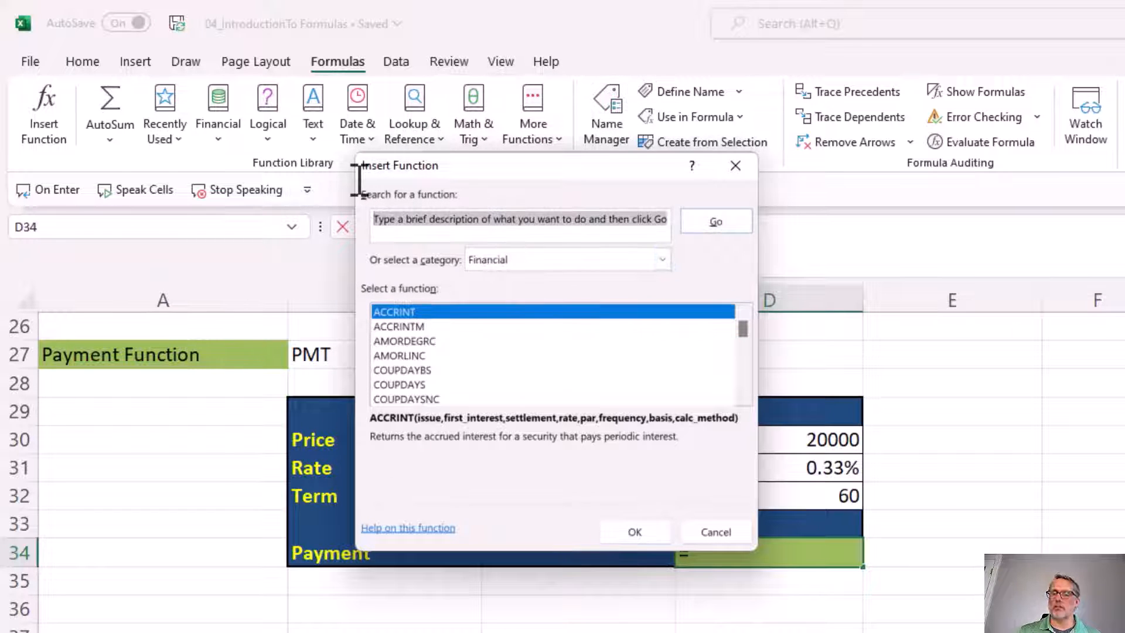
type("payment")
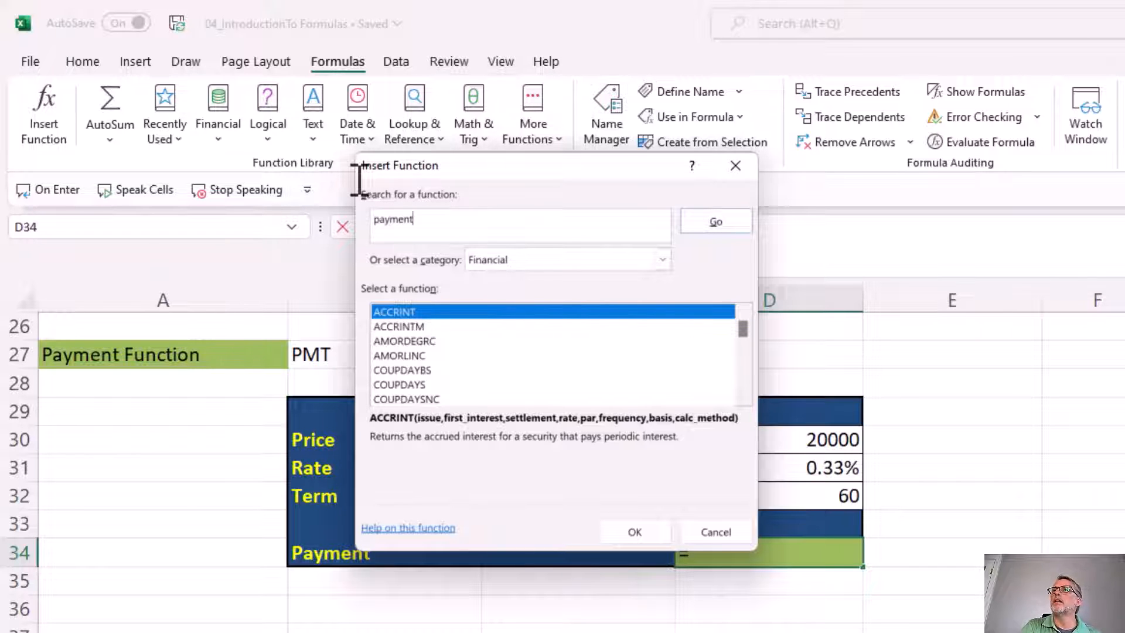
key("Return")
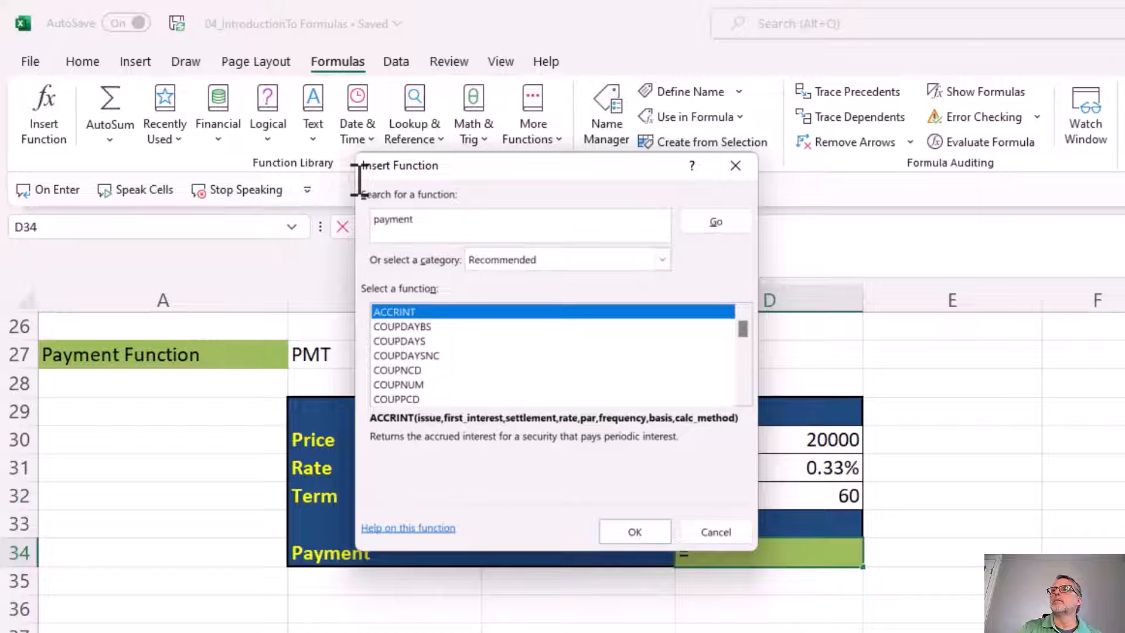
scroll(520, 377, "down", 7)
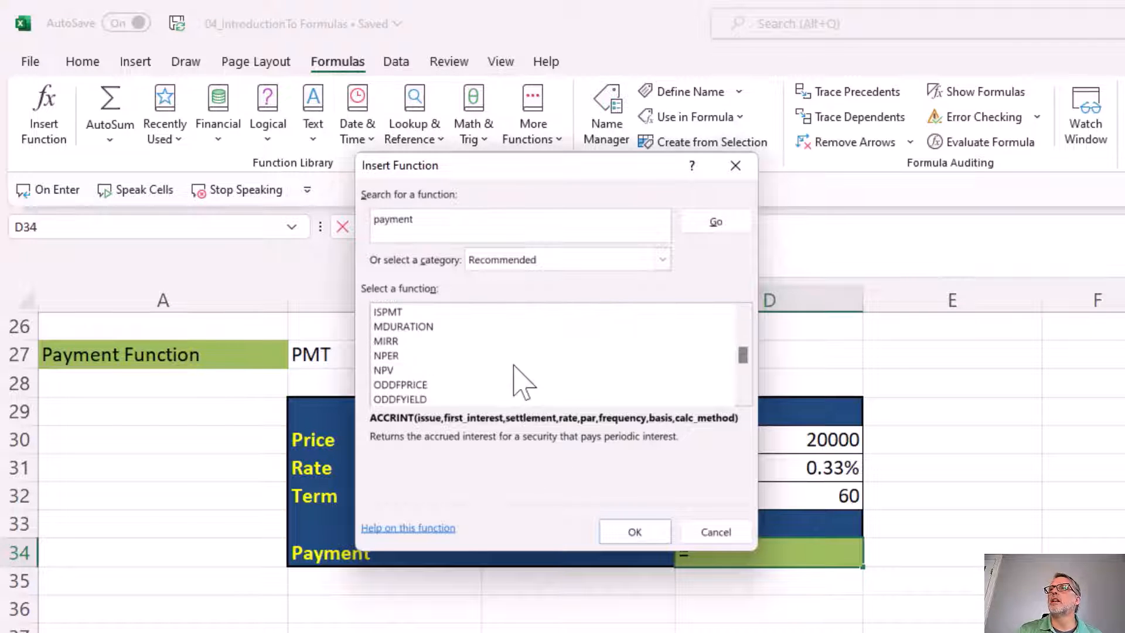
scroll(519, 381, "down", 2)
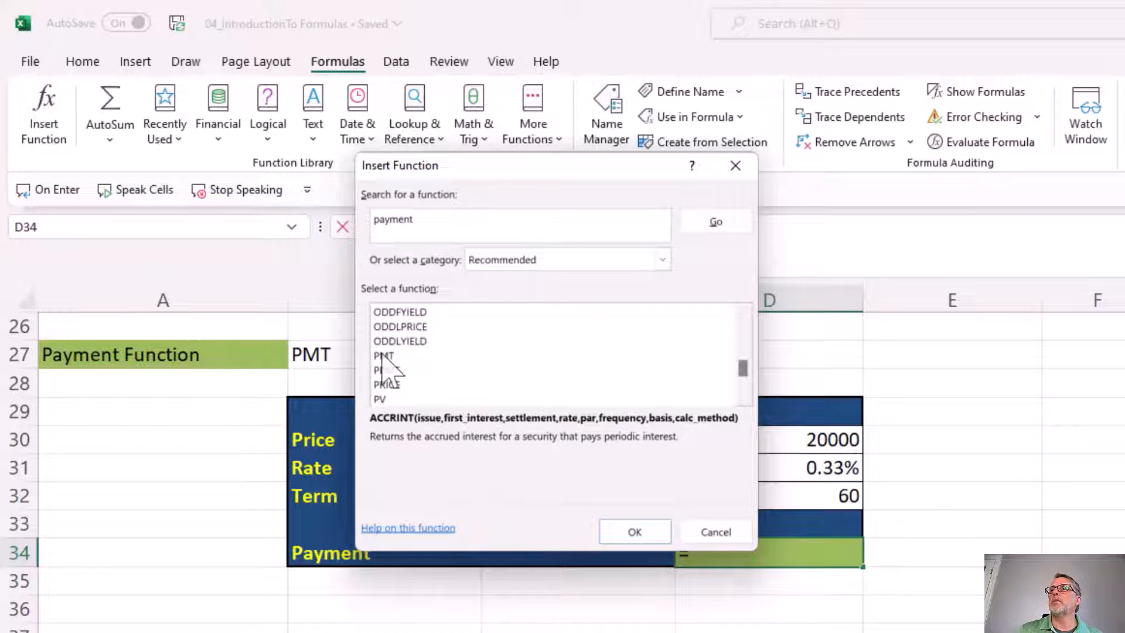
left_click(385, 356)
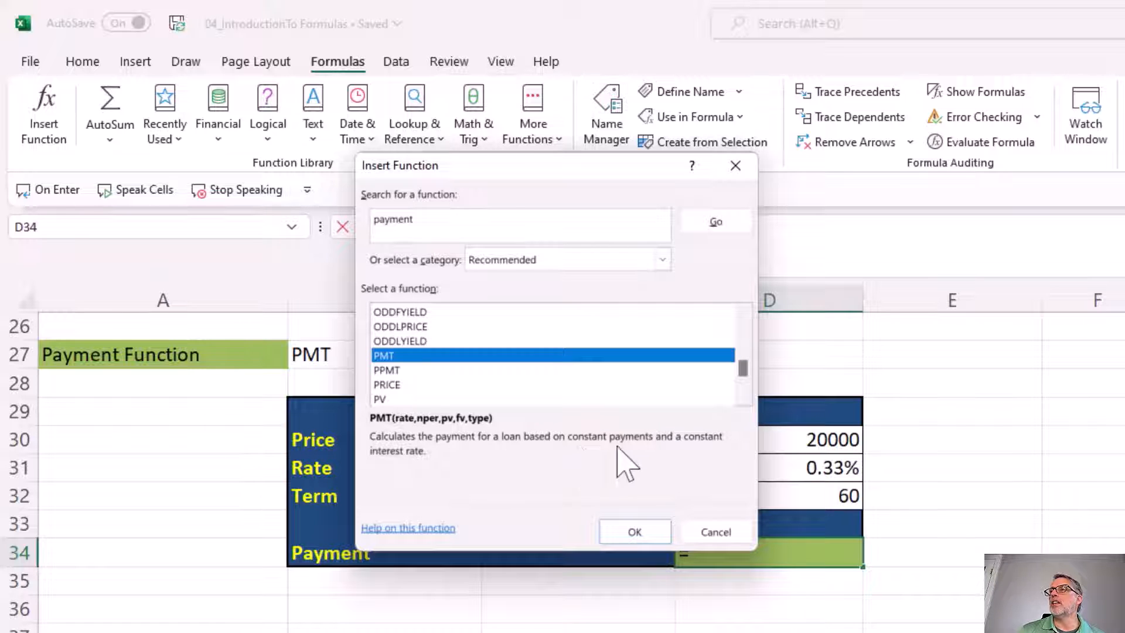
left_click(635, 532)
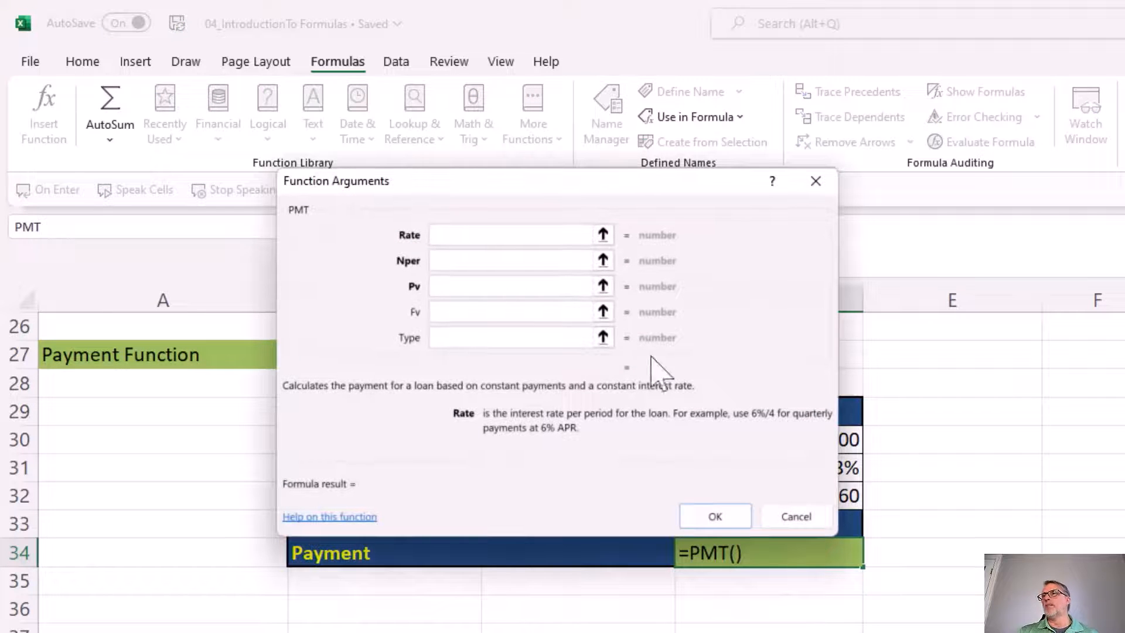
Set the PMT arguments from the Monthly column: Rate to D31, Nper to D32 and Pv to D30
left_click_drag(654, 183, 671, 30)
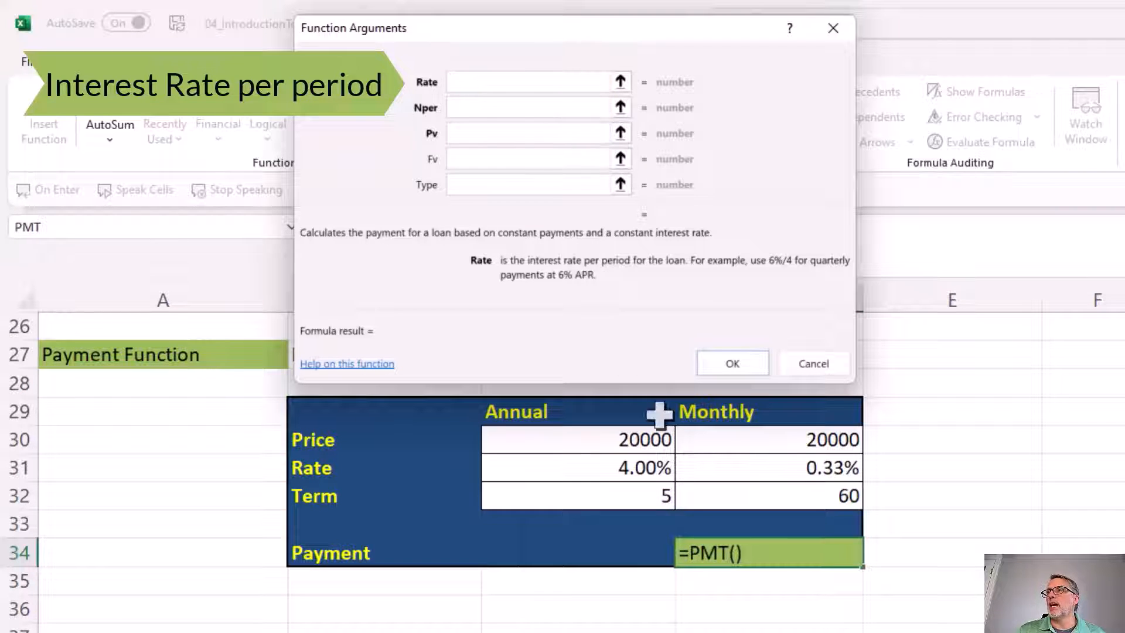
left_click(695, 469)
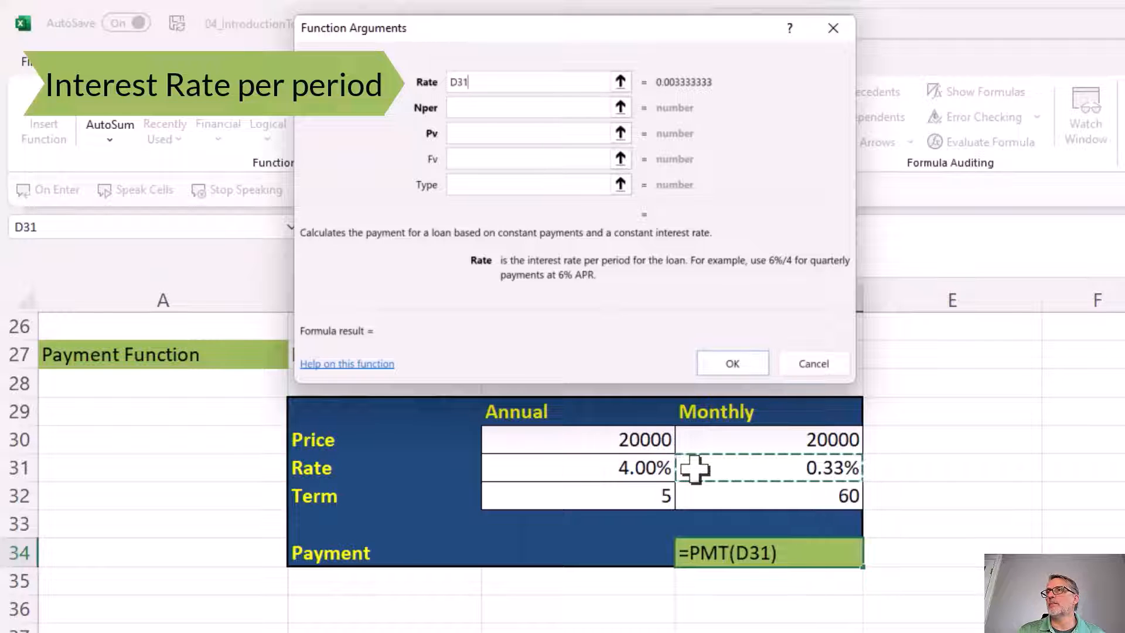
left_click(483, 108)
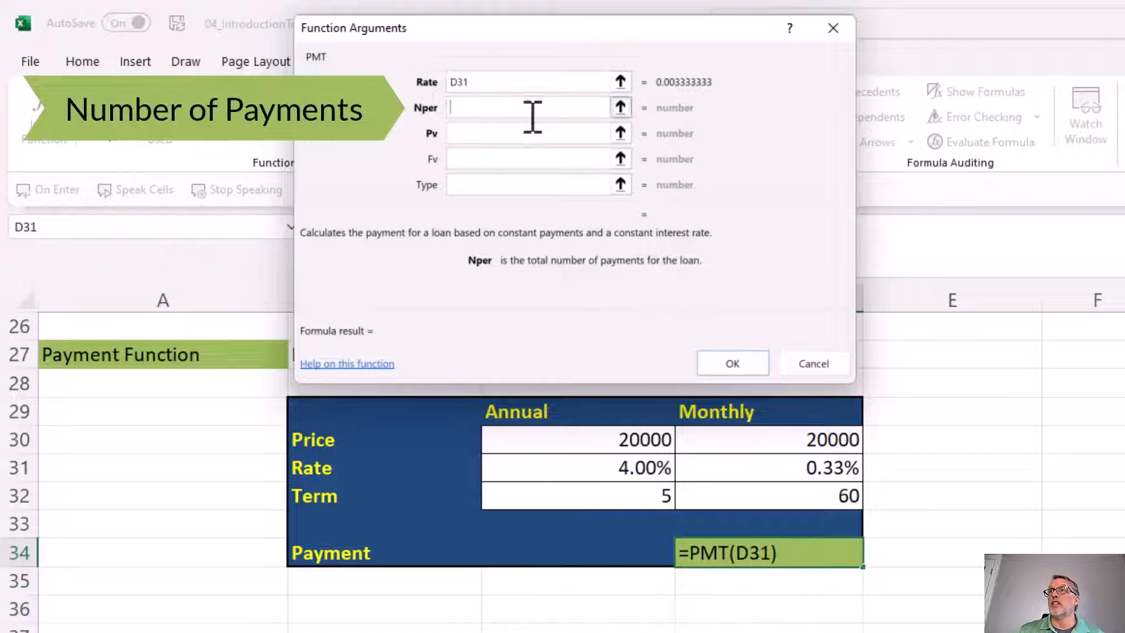
left_click(722, 497)
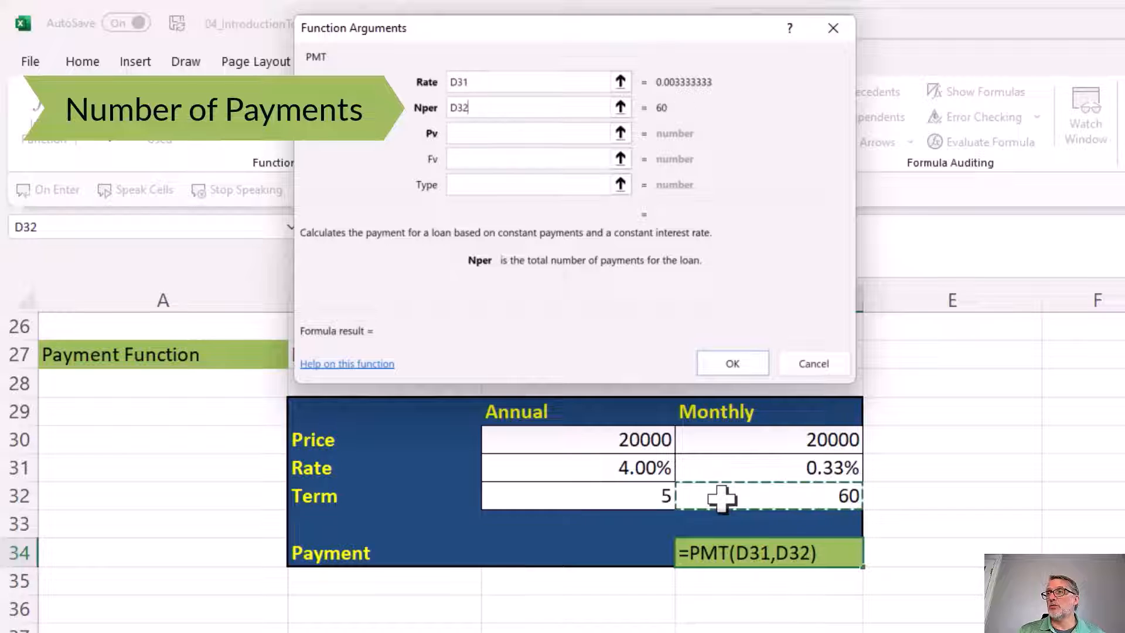
left_click(502, 133)
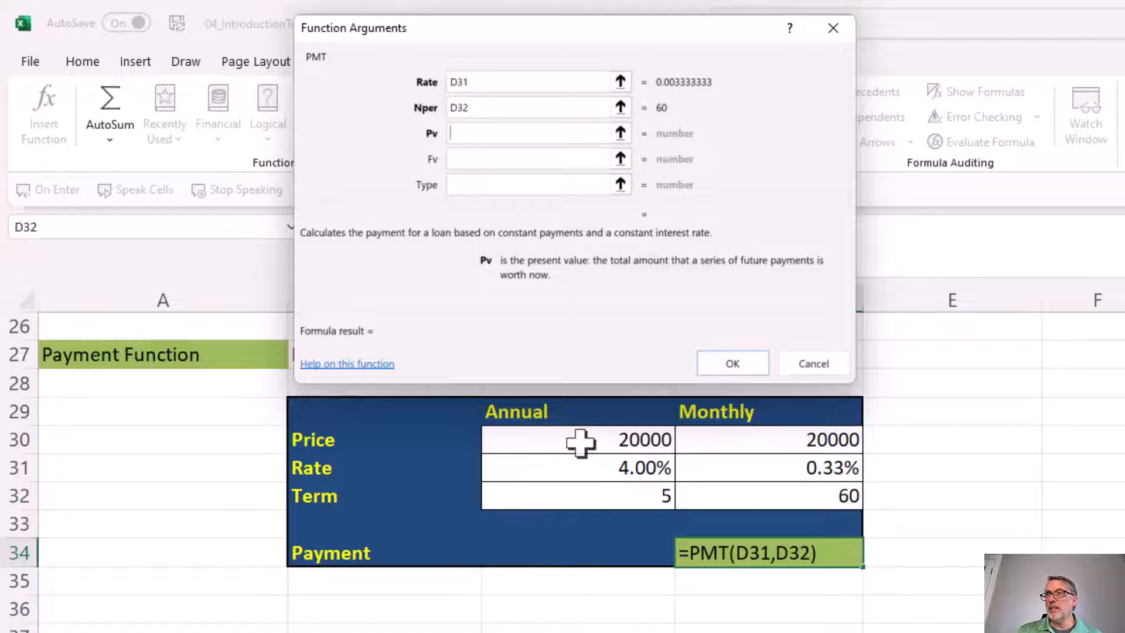
left_click(729, 443)
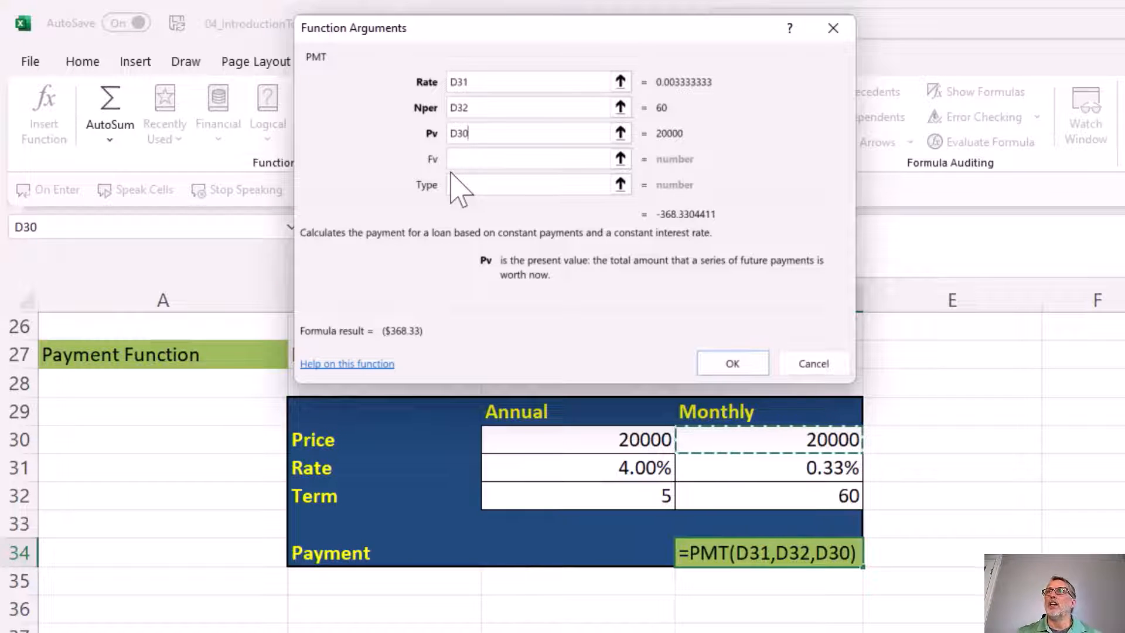
Try a future value (Fv) of 1000 in the PMT arguments and clear it again
left_click(459, 160)
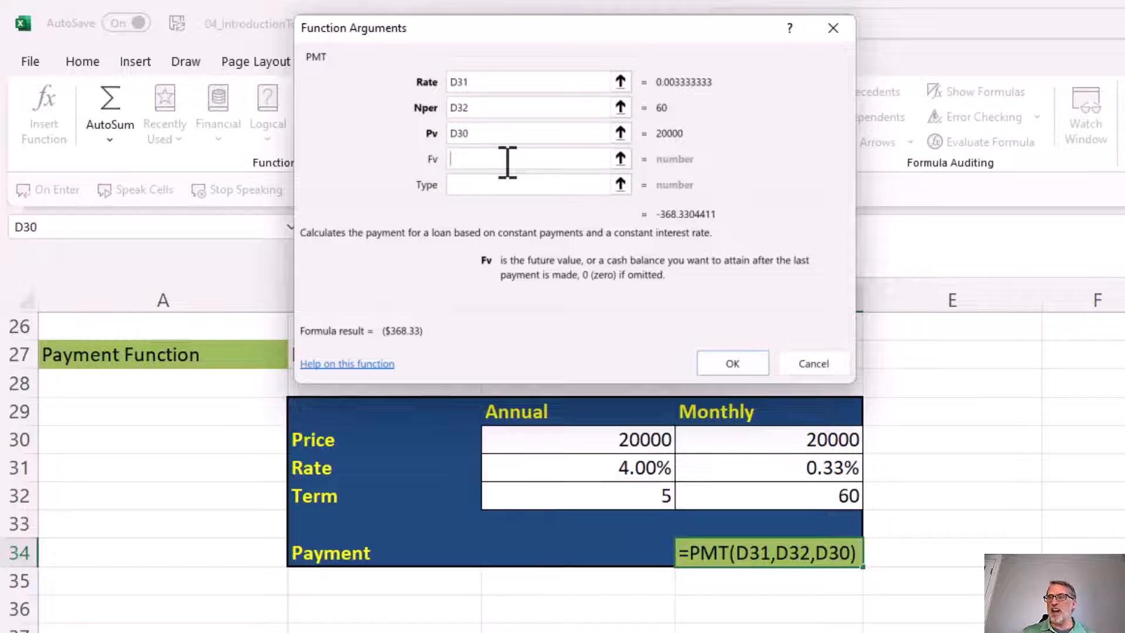
type("1000")
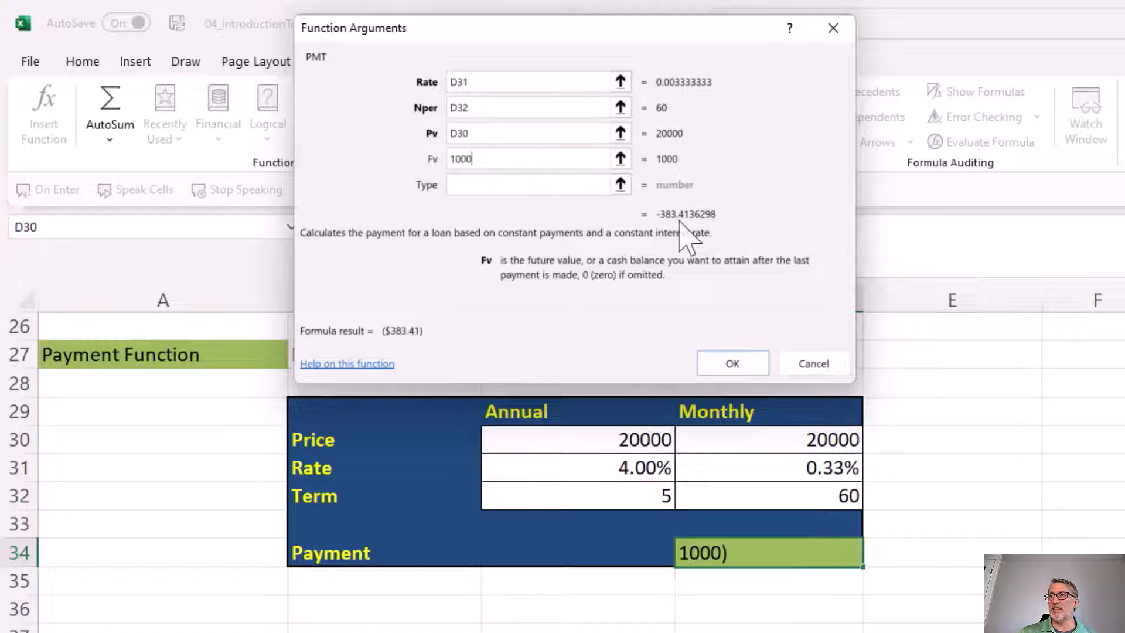
left_click_drag(509, 157, 373, 158)
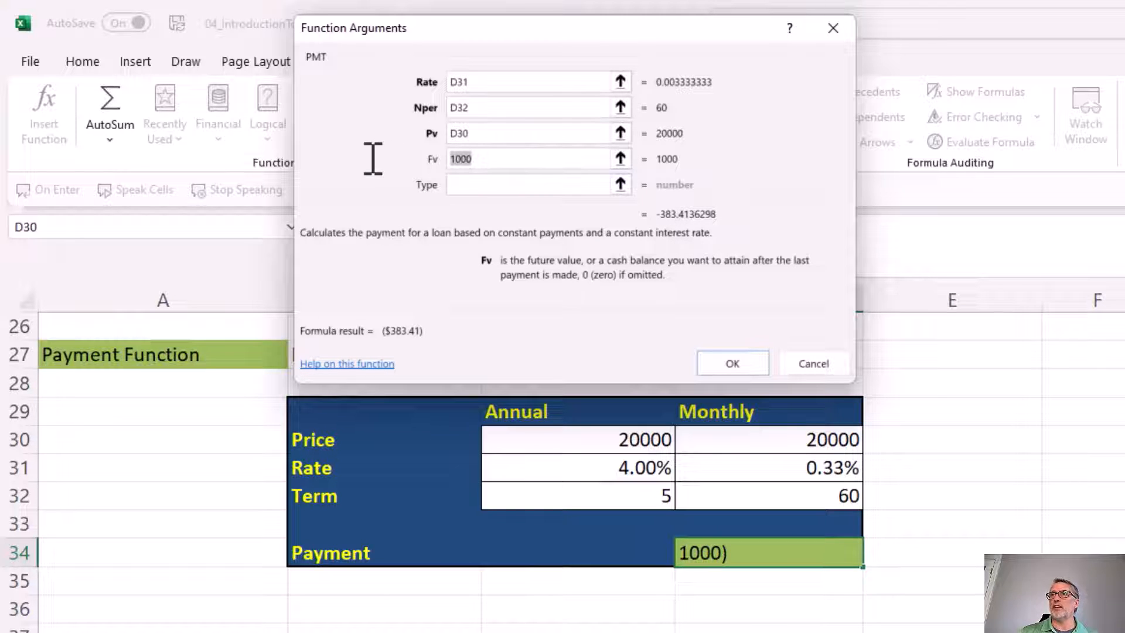
key("BackSpace")
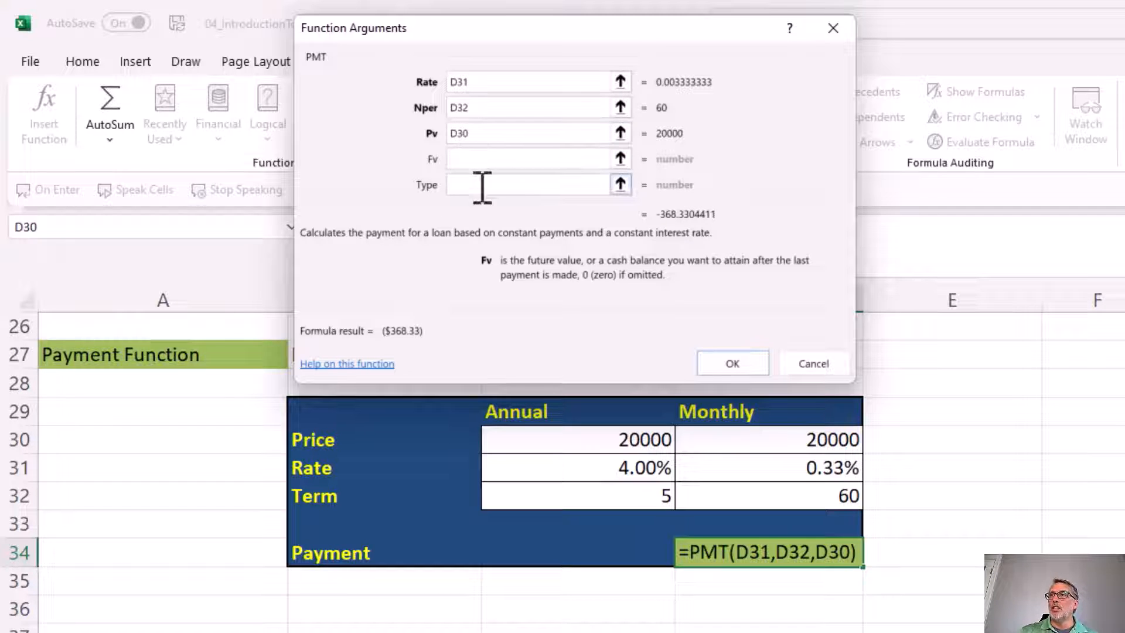
Leave the optional Type argument empty and insert the PMT formula in D34
left_click(508, 186)
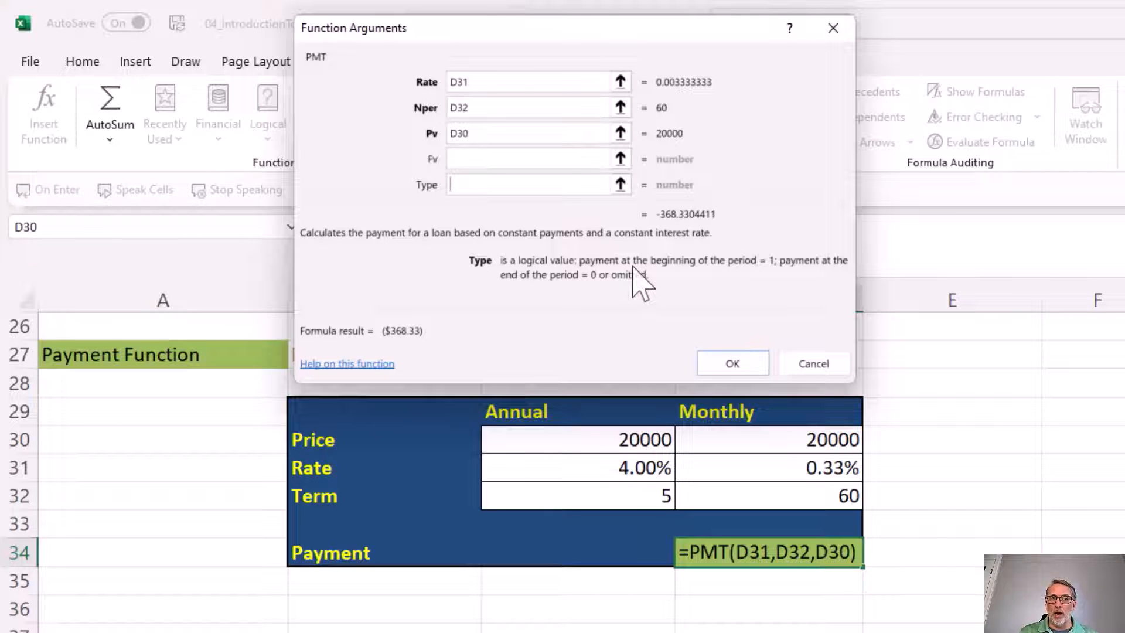
left_click(732, 362)
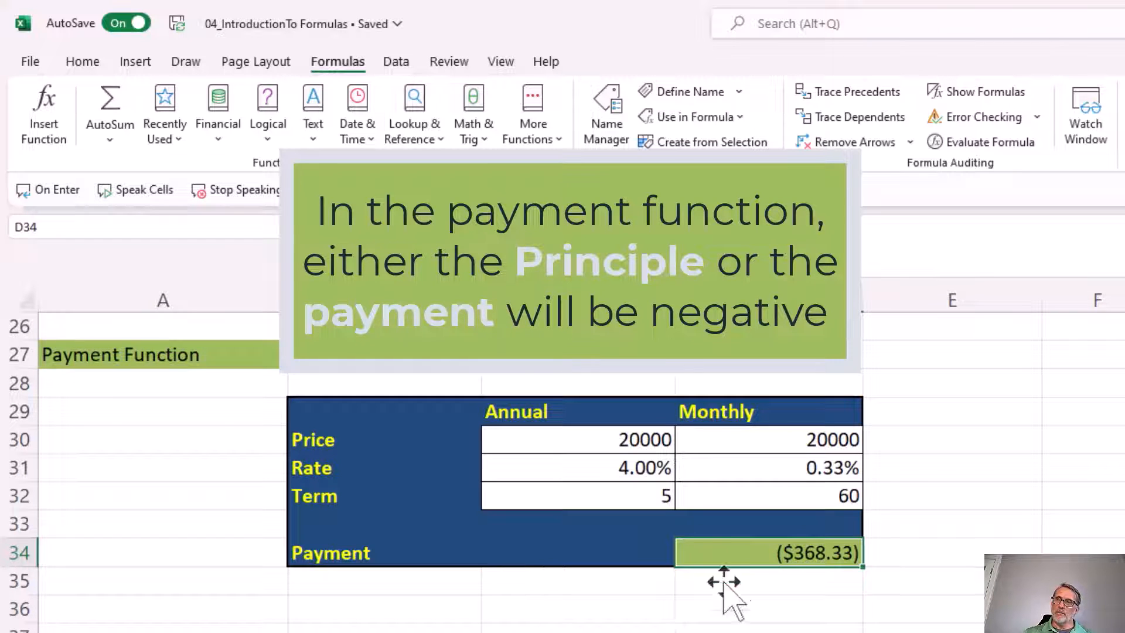
Set the annual Price in C30 to 50000
left_click(582, 441)
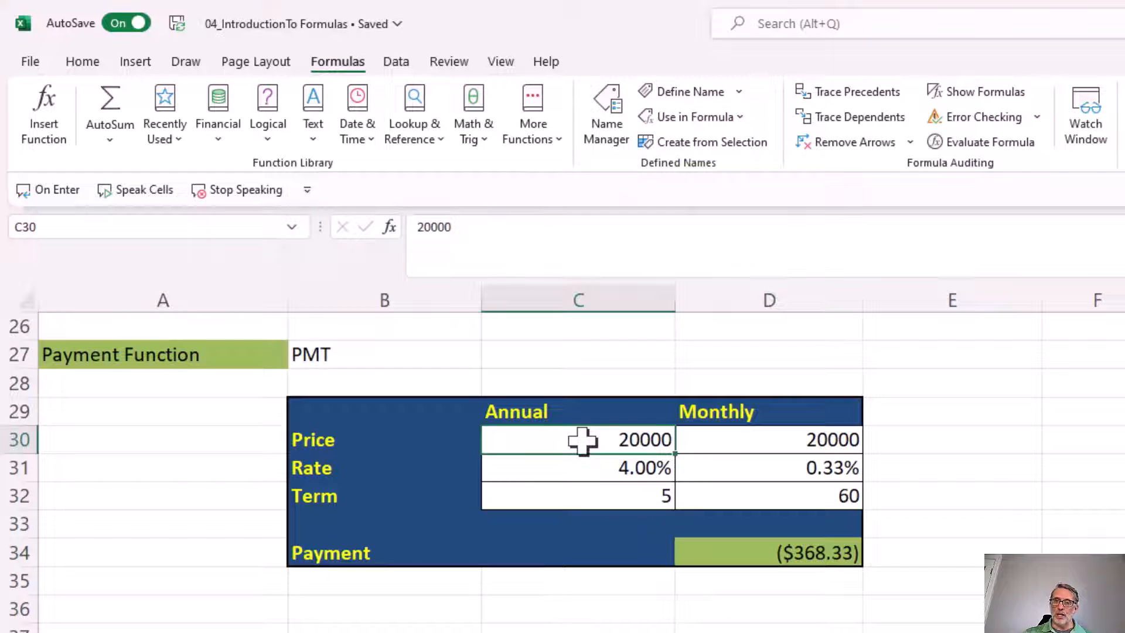
type("50000")
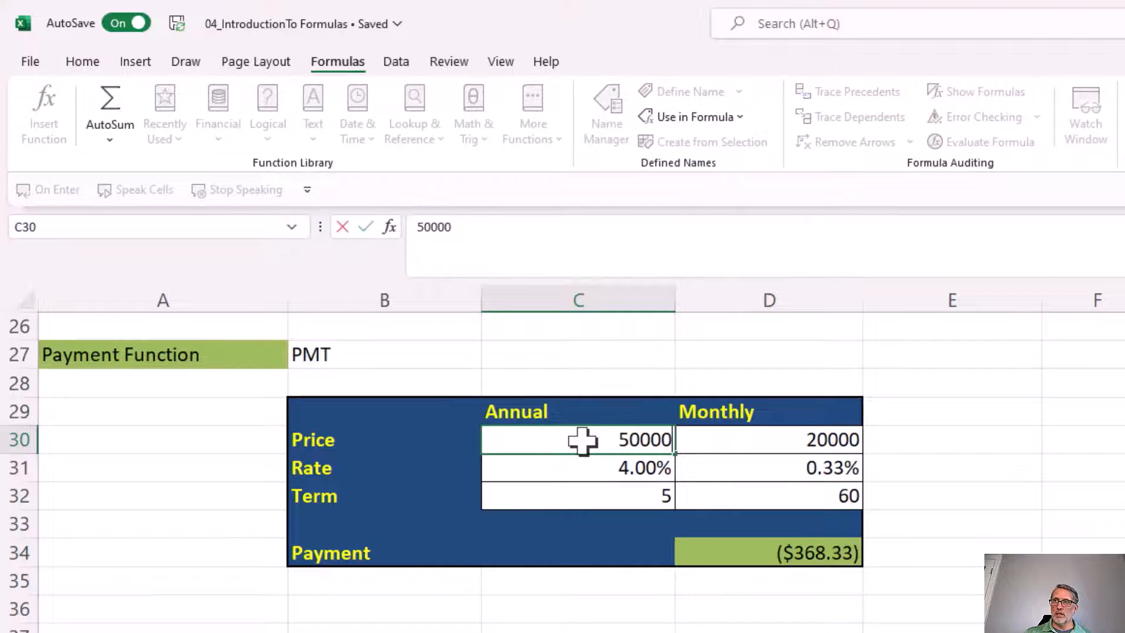
key("Return")
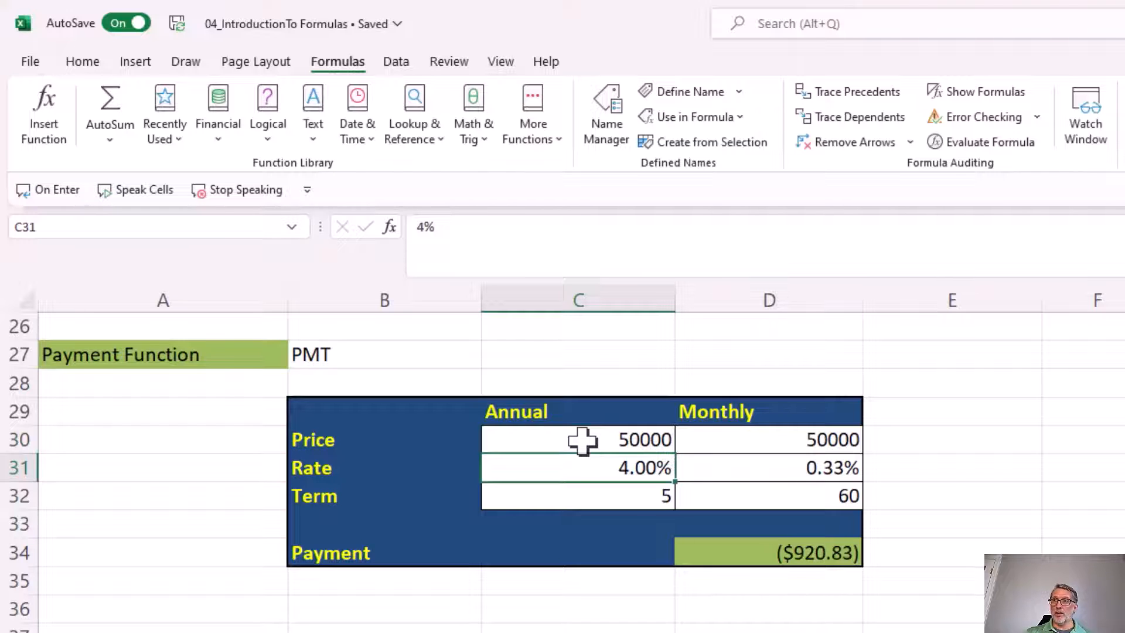
Set the annual Price in C30 to 400000 and the annual Rate in C31 to 6%, and check the payment in D34
left_click(582, 441)
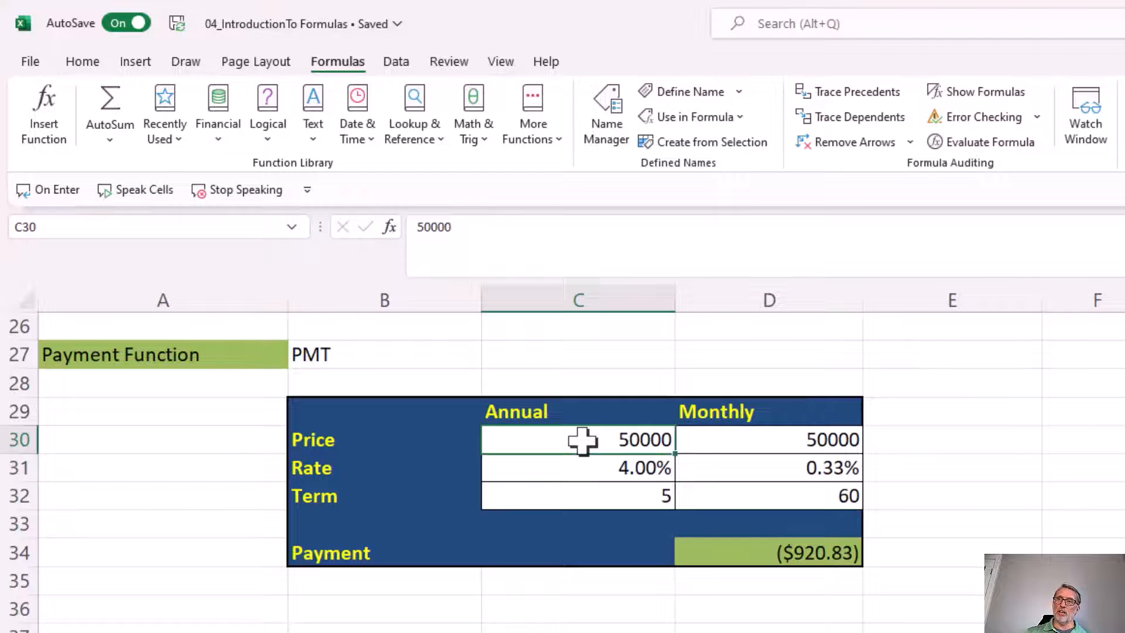
type("400000")
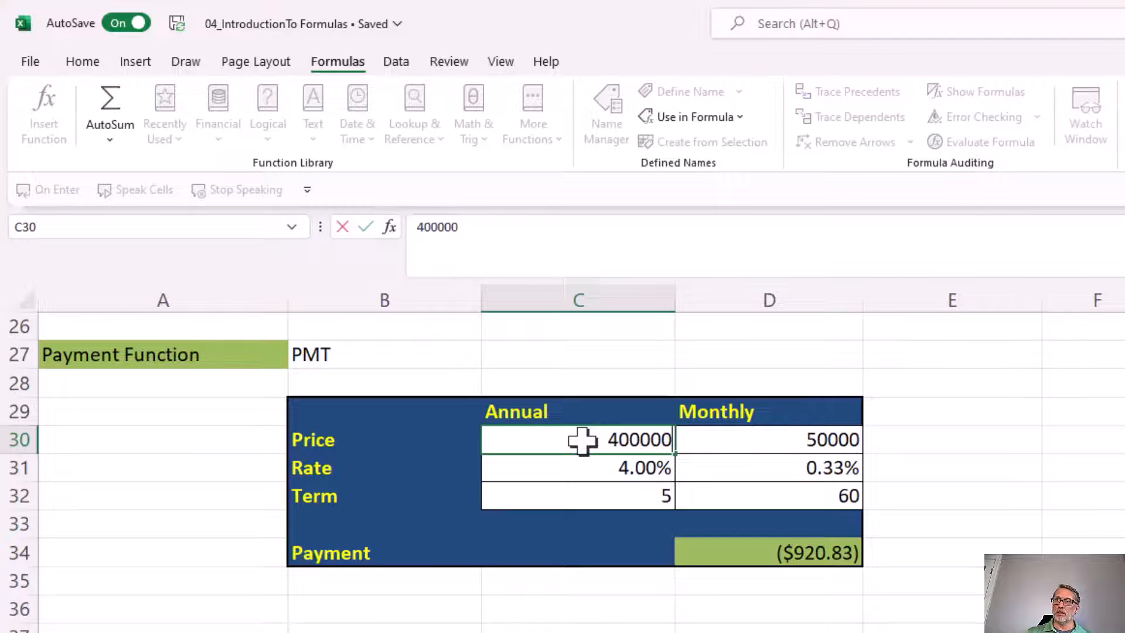
left_click(611, 468)
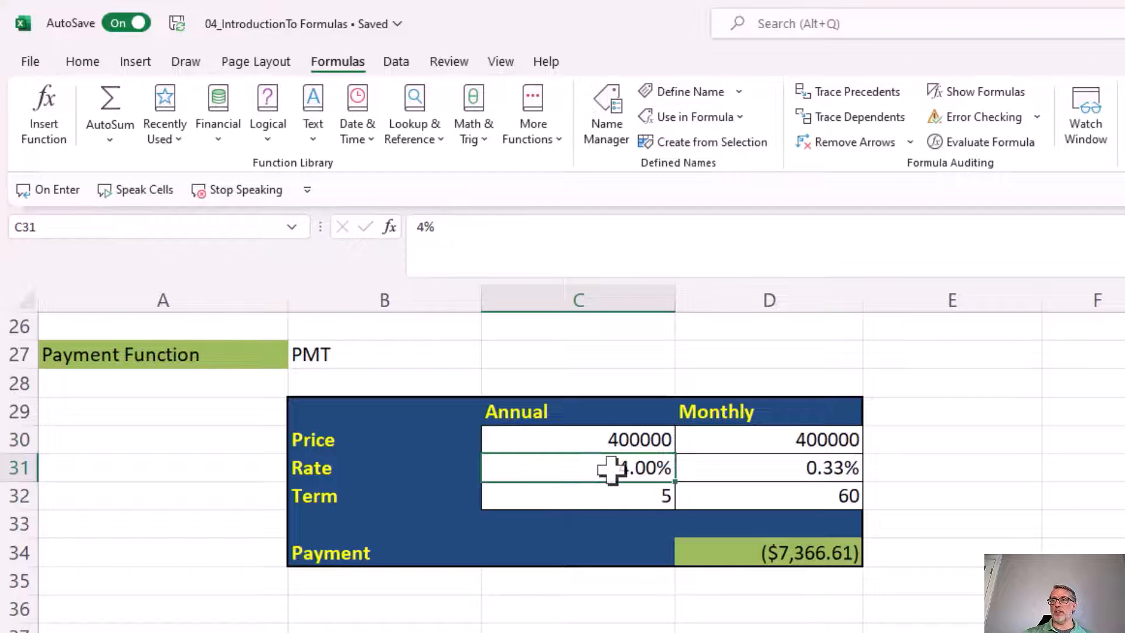
type("6")
key("Return")
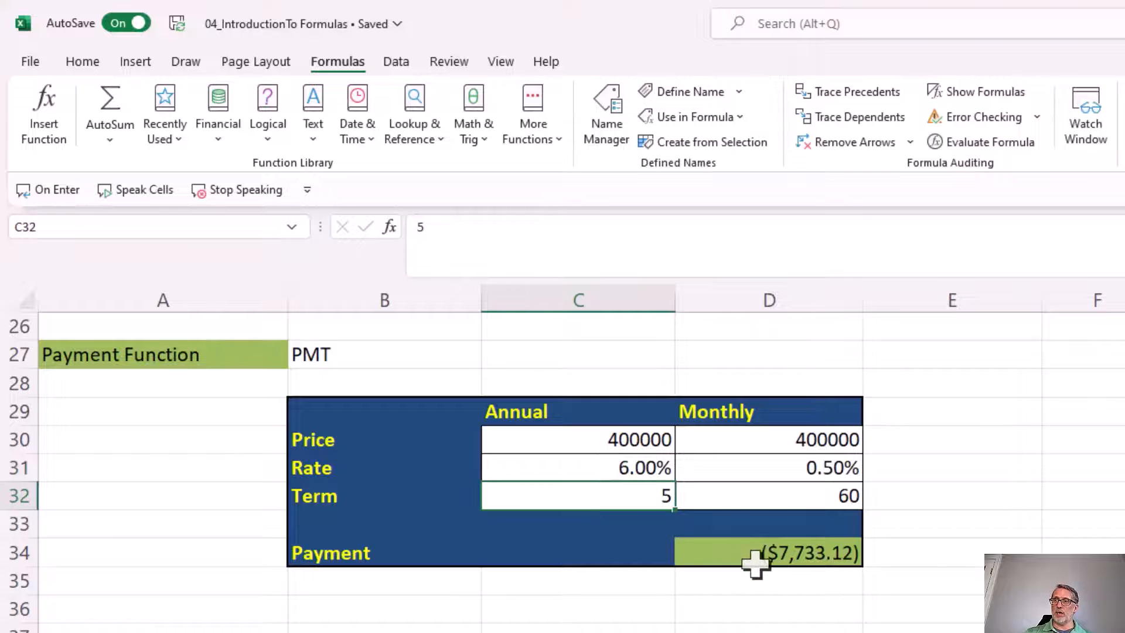
left_click(736, 553)
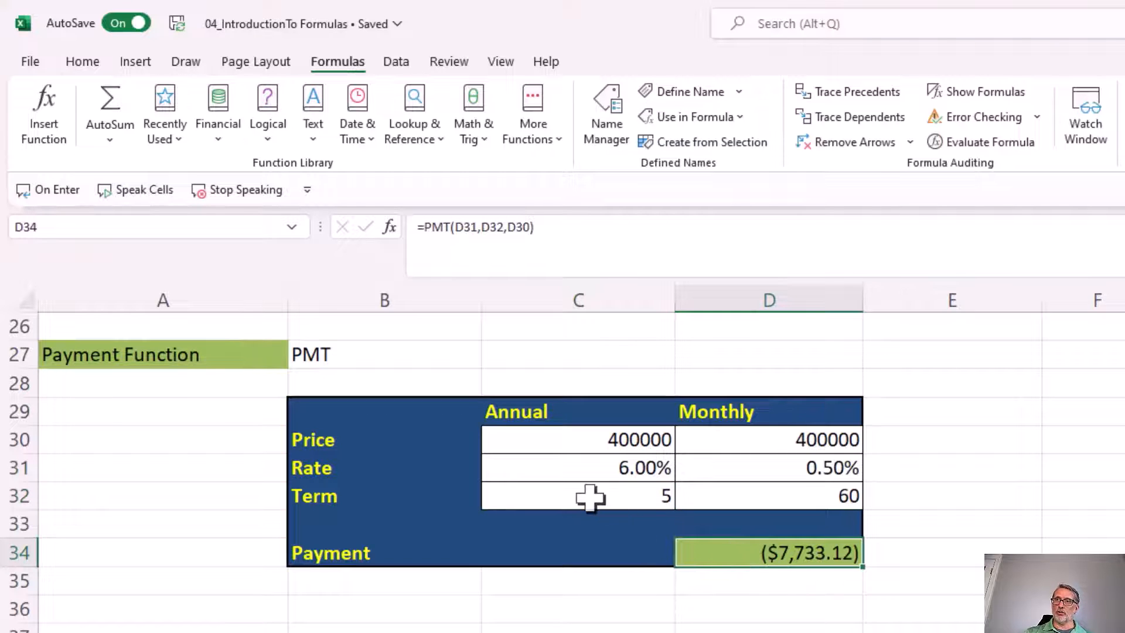
Set the annual Term in C32 to 30 years and select the Payment cell D34
left_click(554, 499)
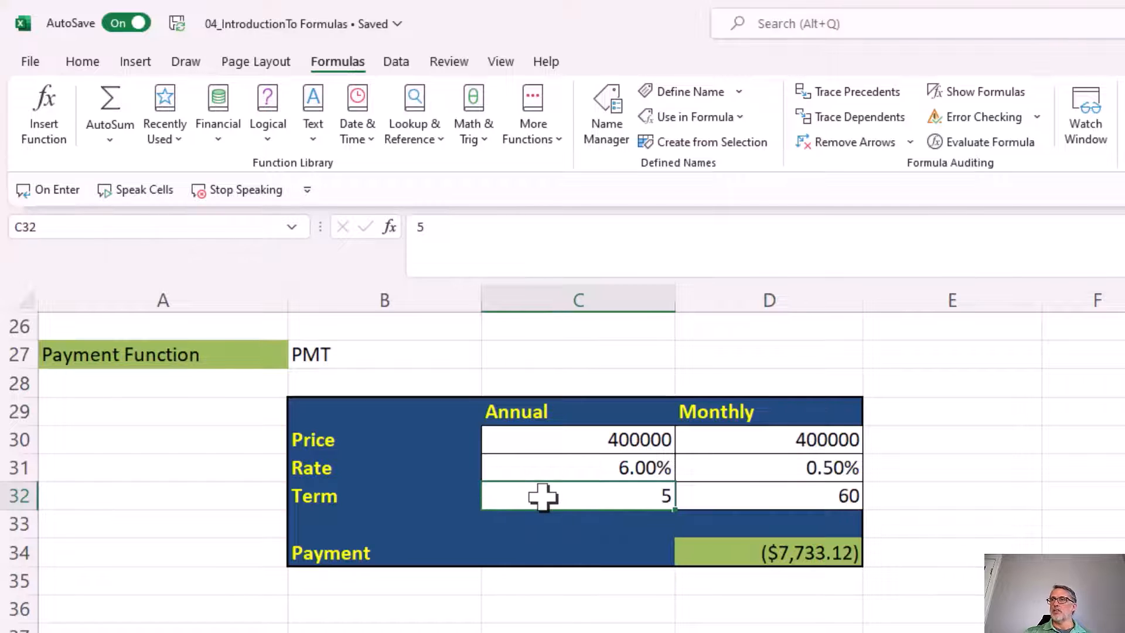
type("30")
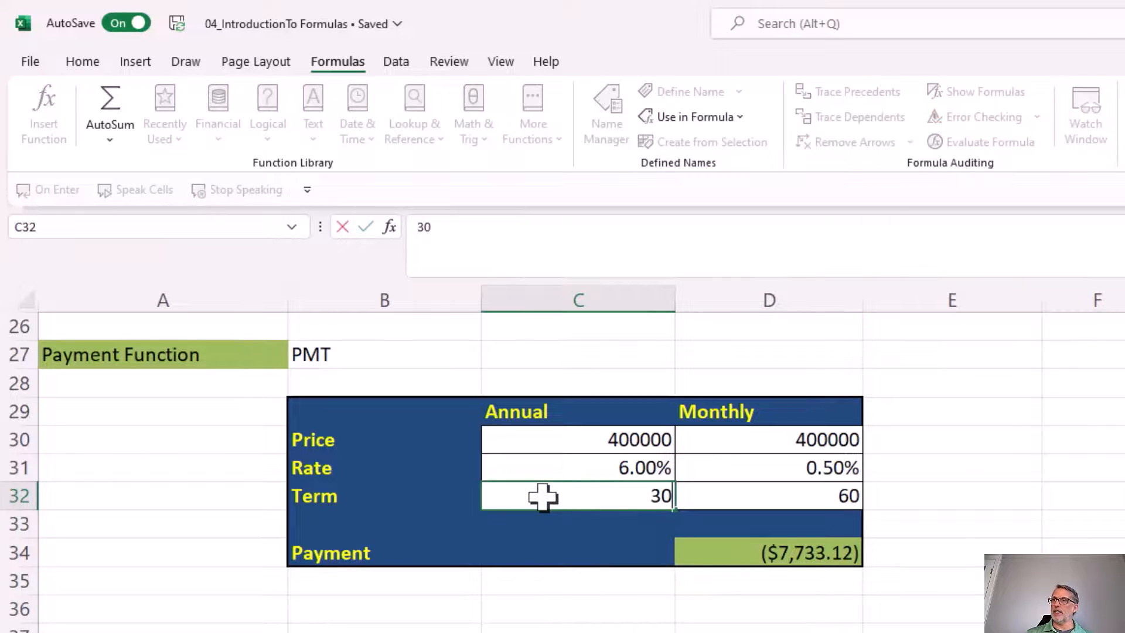
key("Return")
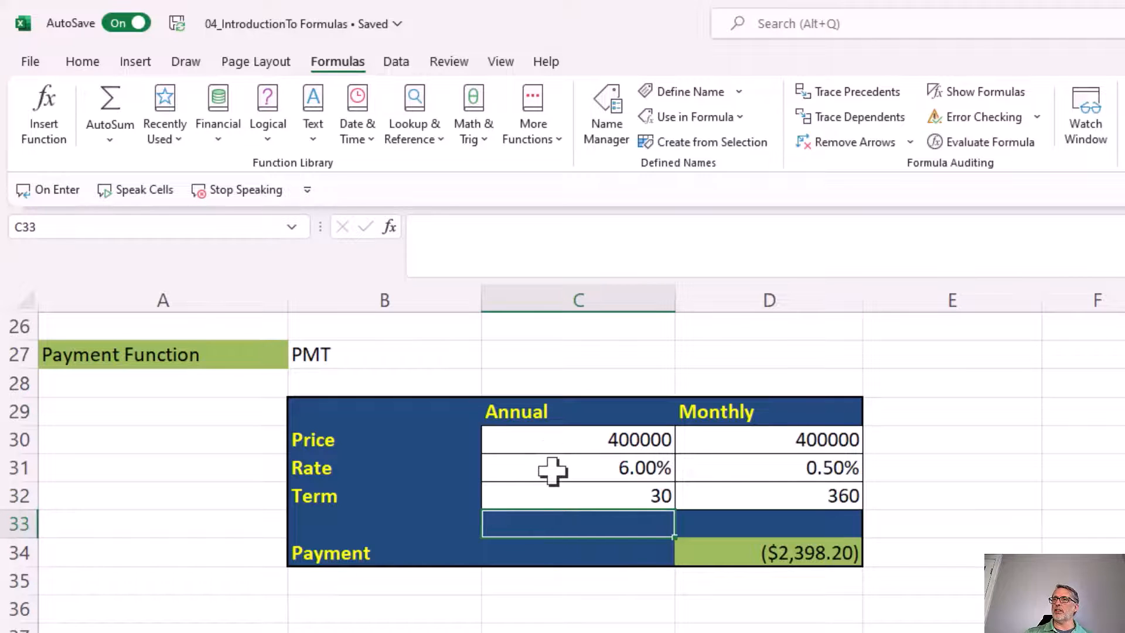
left_click(554, 469)
left_click(726, 554)
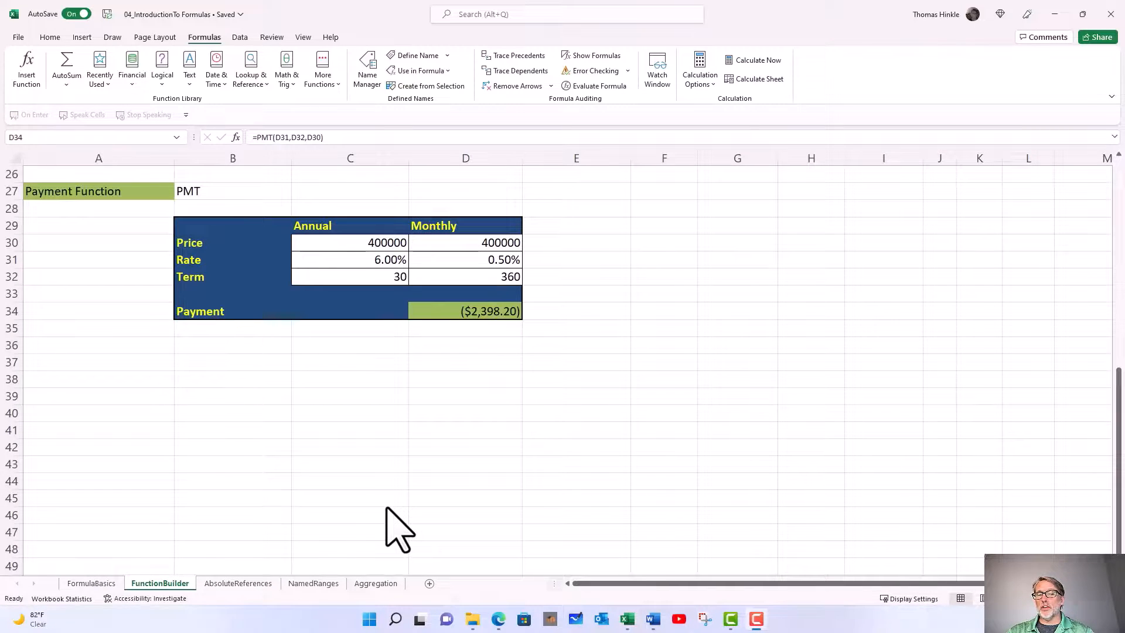
Reopen the function arguments of the PMT formula in D34 and open the help on this function
left_click(426, 311)
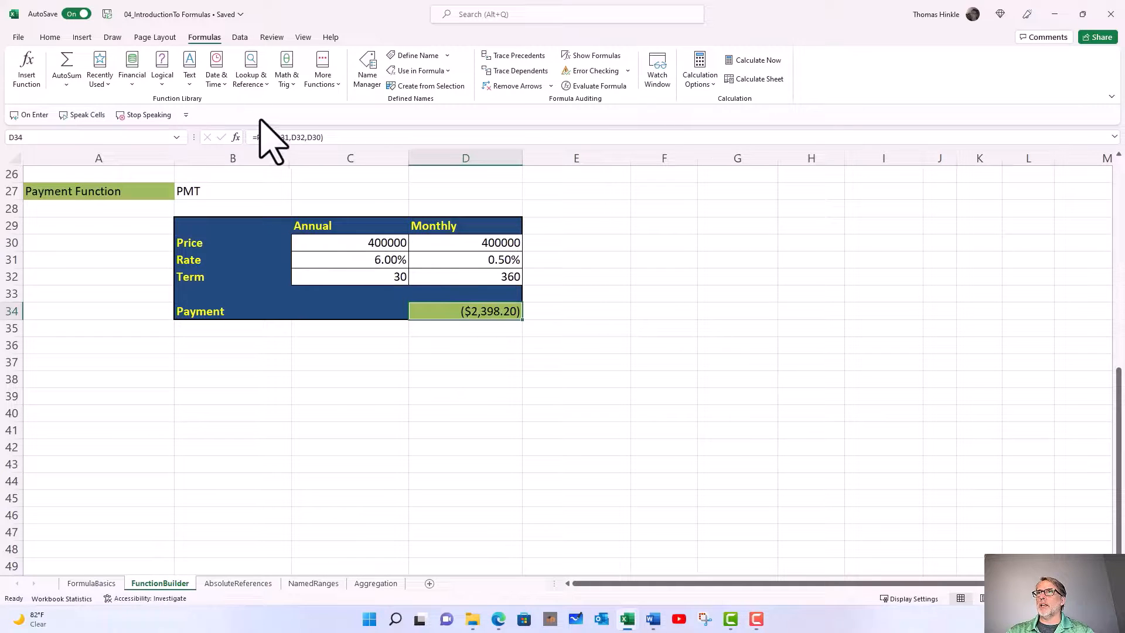
left_click(235, 138)
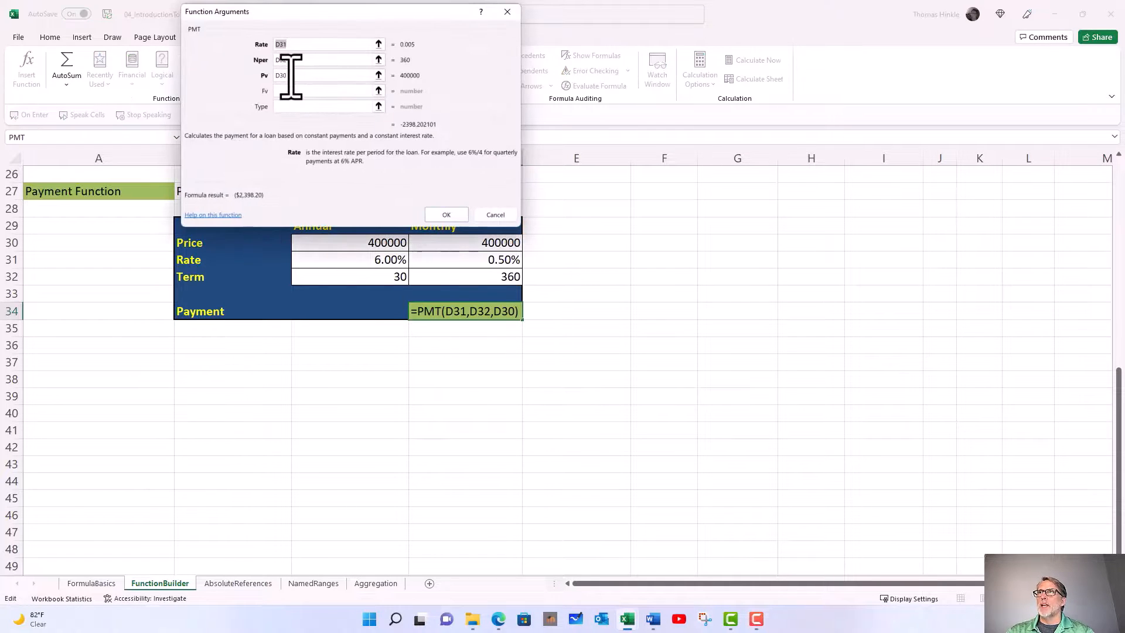
left_click_drag(296, 14, 294, 62)
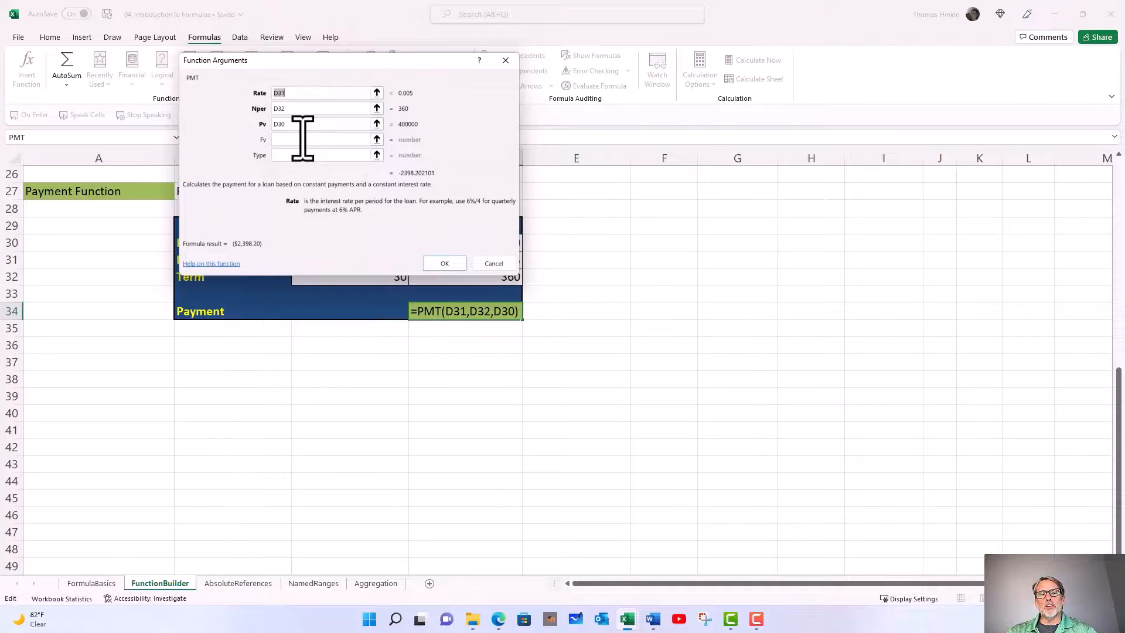
left_click(219, 266)
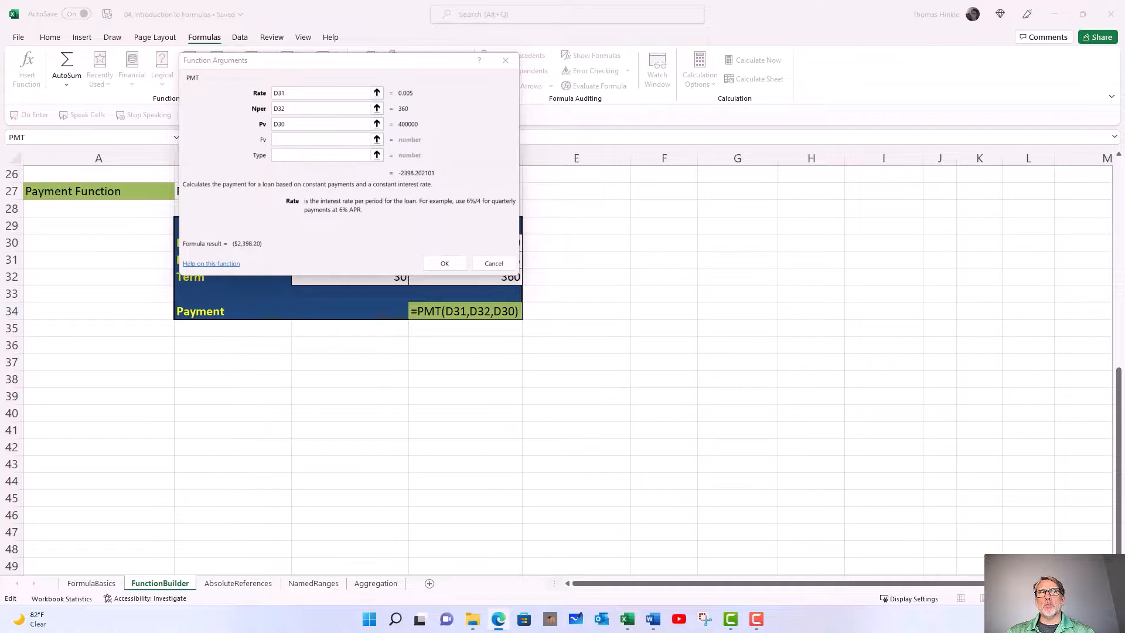
Read the syntax, arguments and example in the PMT function help article and close it
left_click_drag(0, 49, 218, 32)
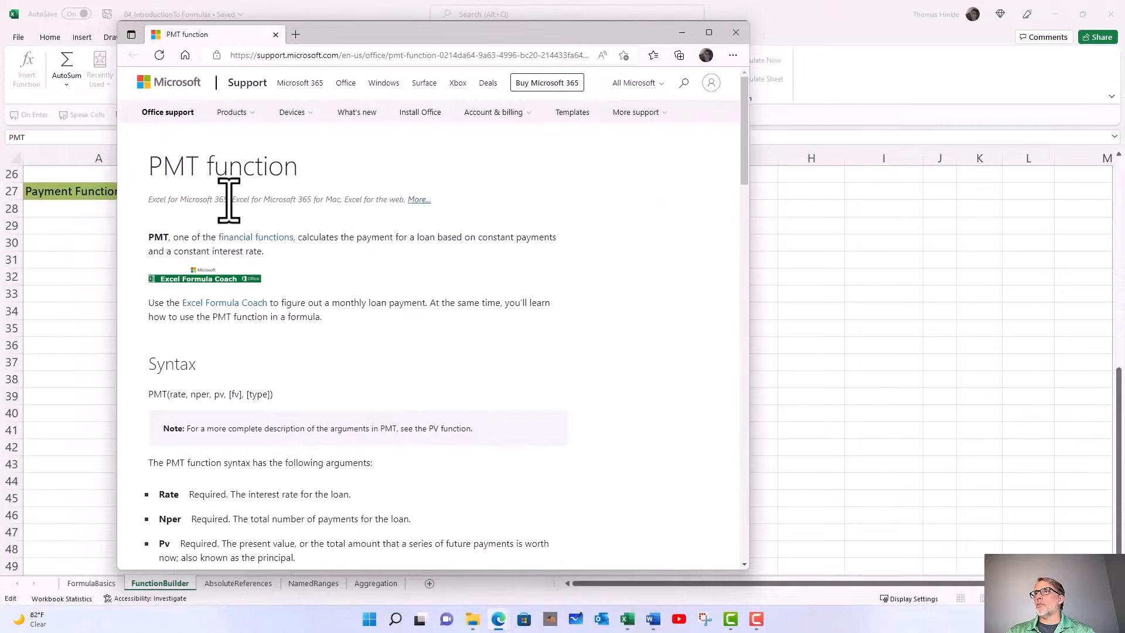
scroll(322, 317, "down", 3)
scroll(322, 315, "down", 6)
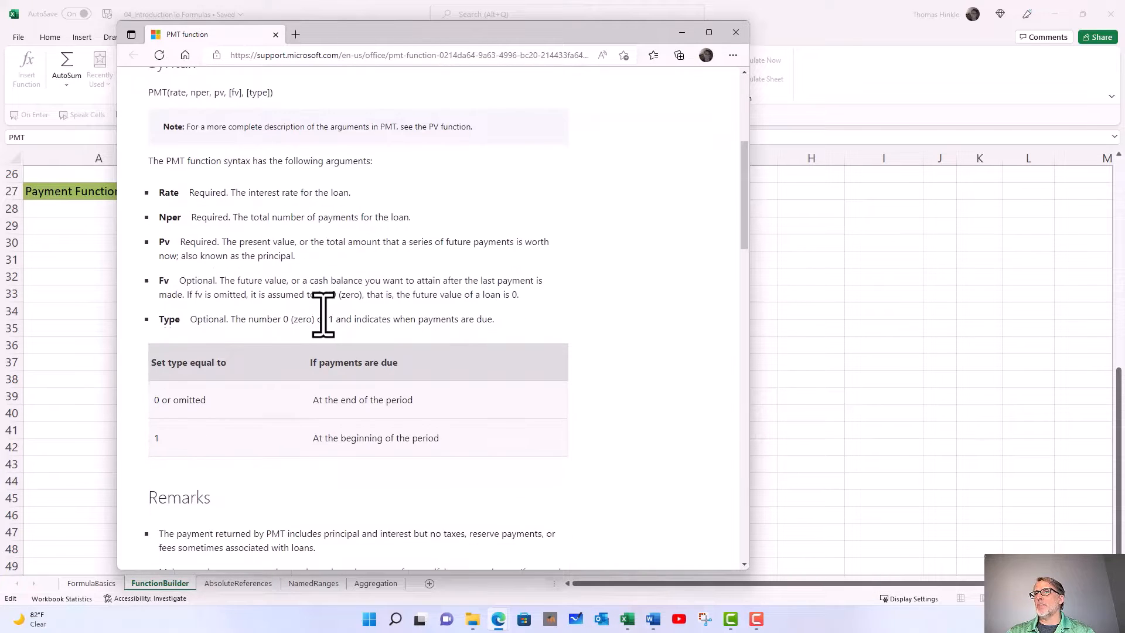
scroll(317, 317, "down", 5)
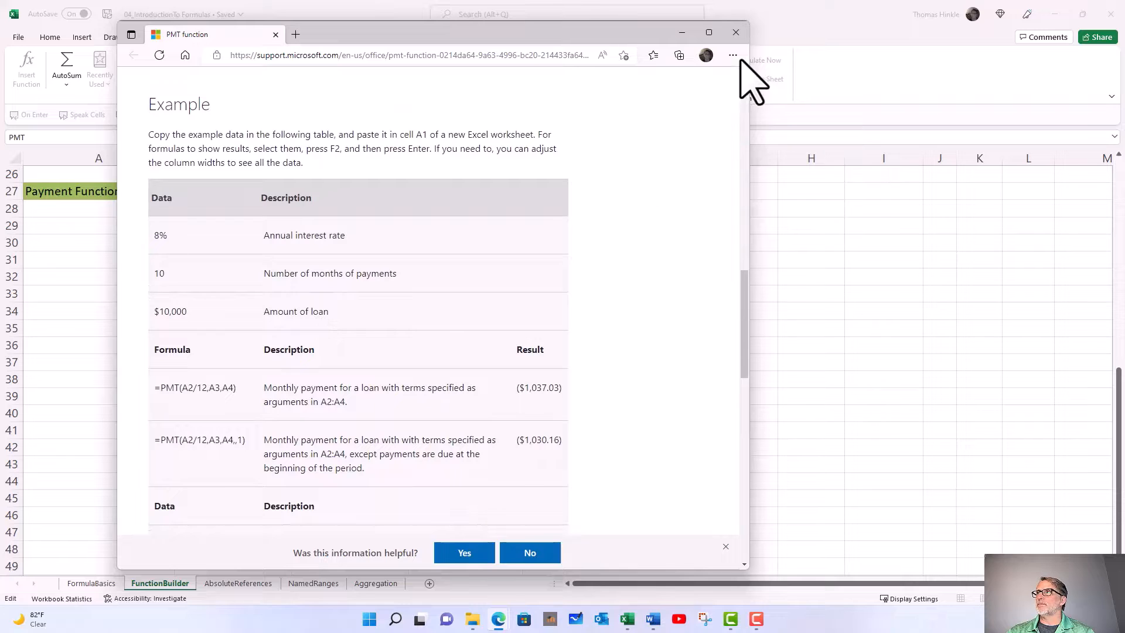
left_click(736, 32)
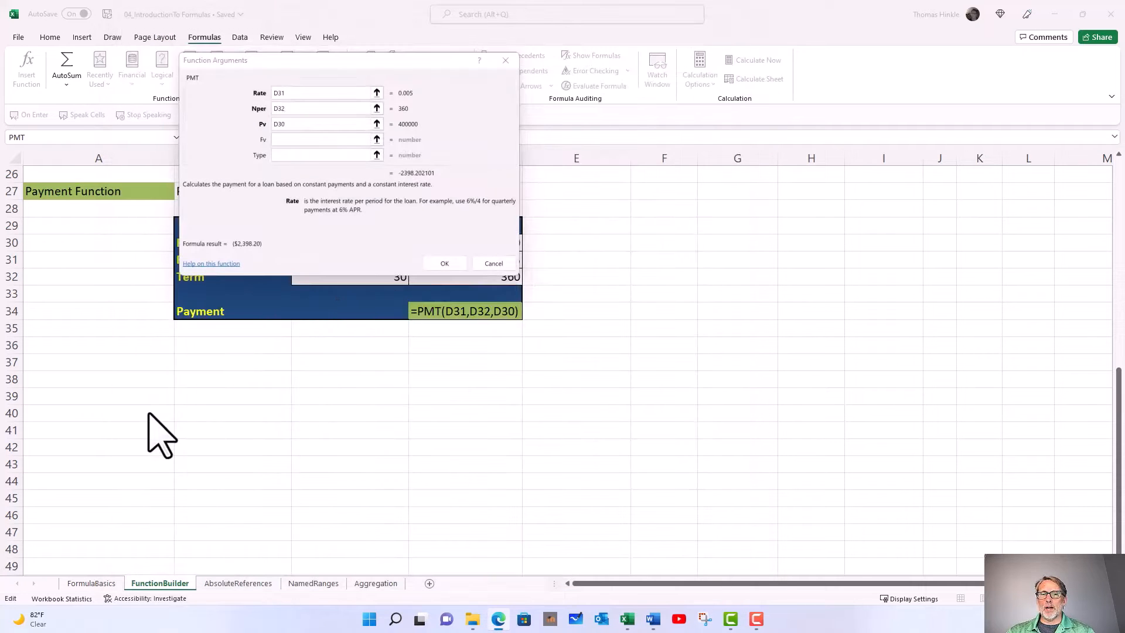